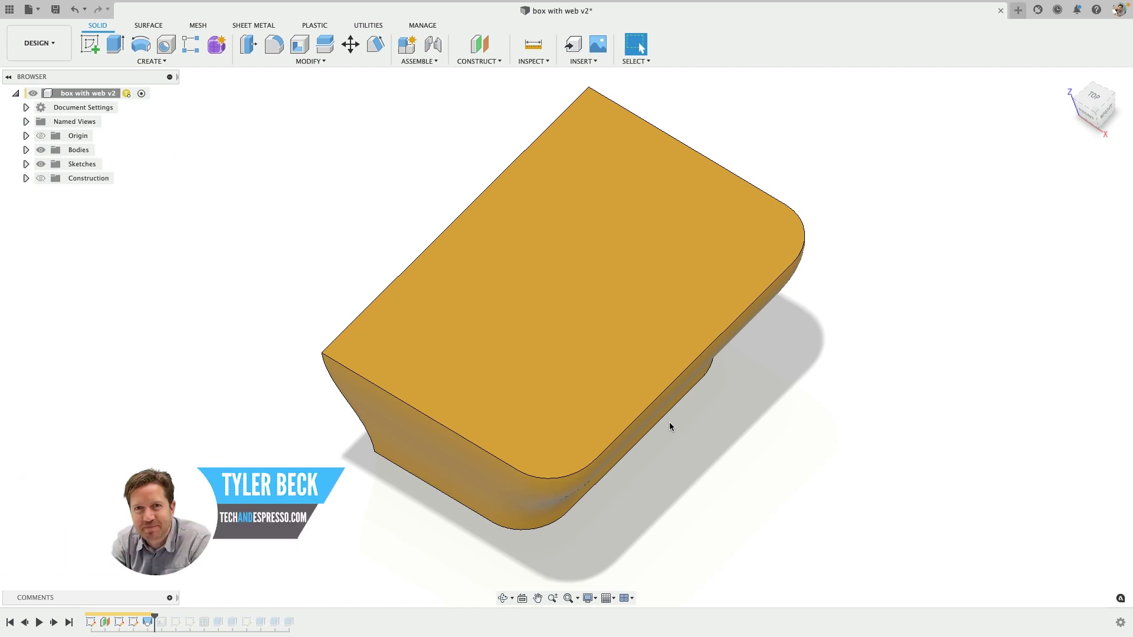
# - Roll the timeline forward to include the shell feature and edit the shell to also remove the box's bottom face
pyautogui.keyDown('shift'); pyautogui.moveTo(669, 422); pyautogui.dragTo(721, 425, button='middle'); pyautogui.keyUp('shift')
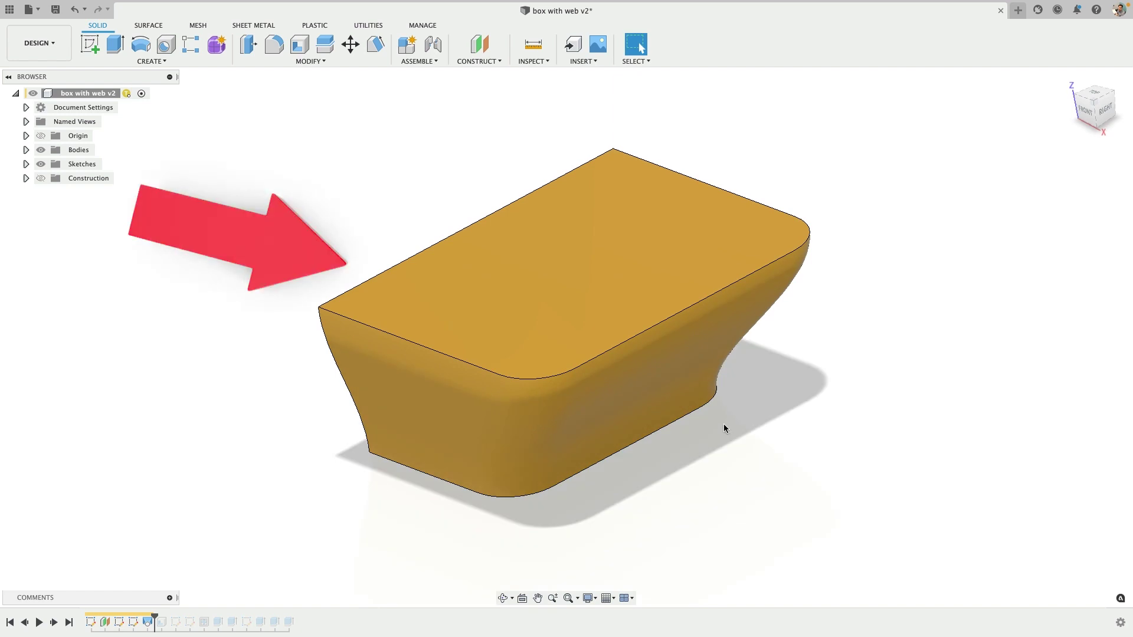
pyautogui.moveTo(154, 615); pyautogui.dragTo(170, 615)
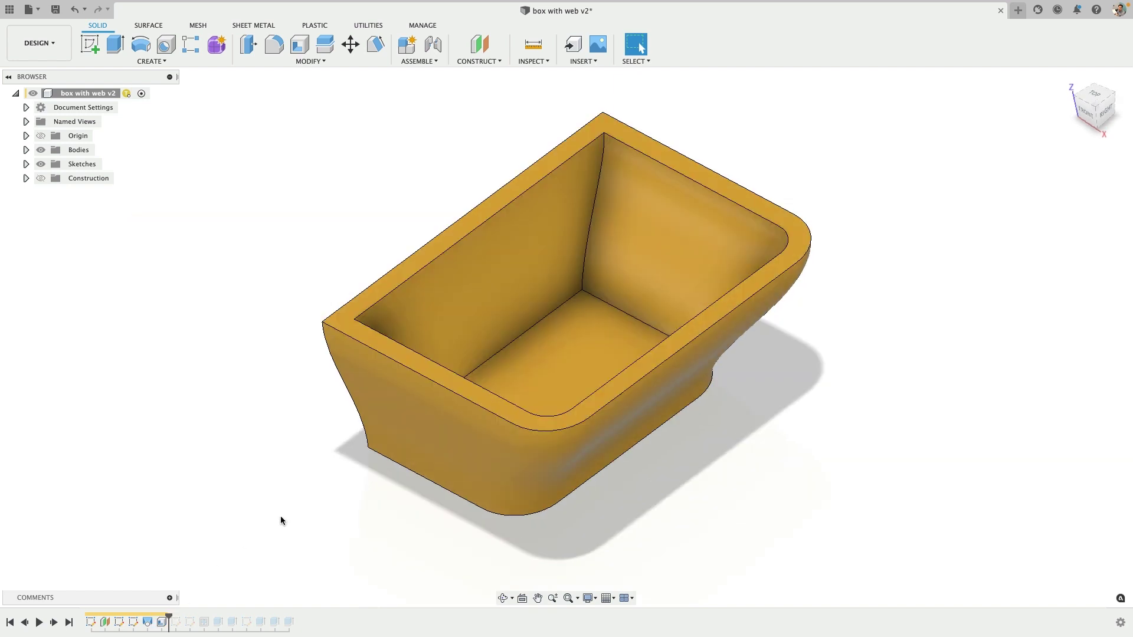
pyautogui.rightClick(164, 621)
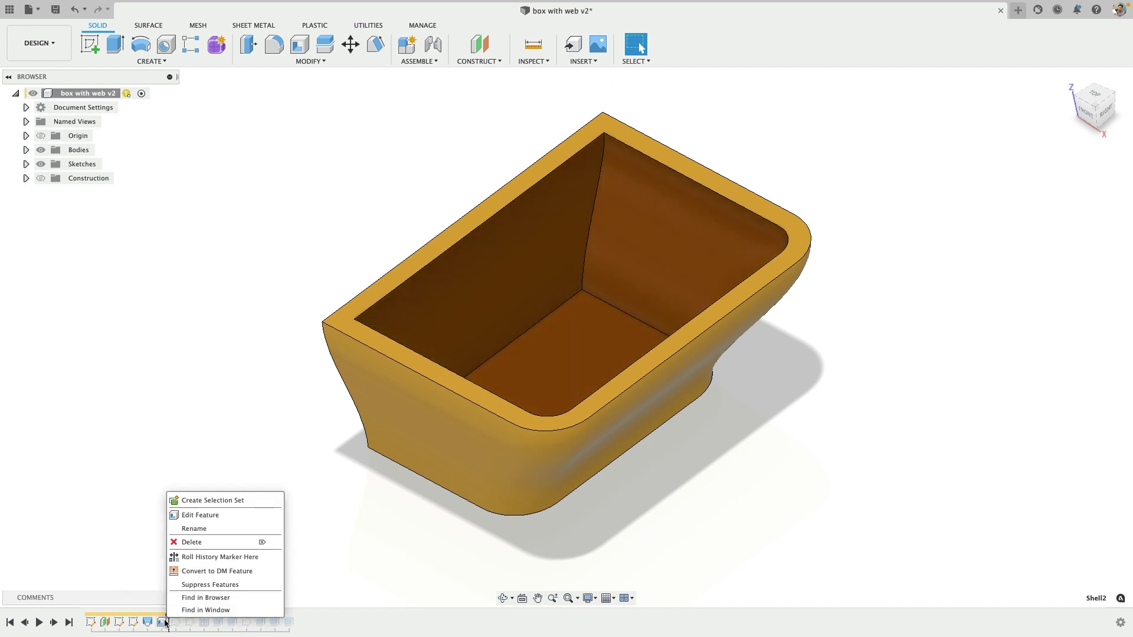
pyautogui.click(219, 515)
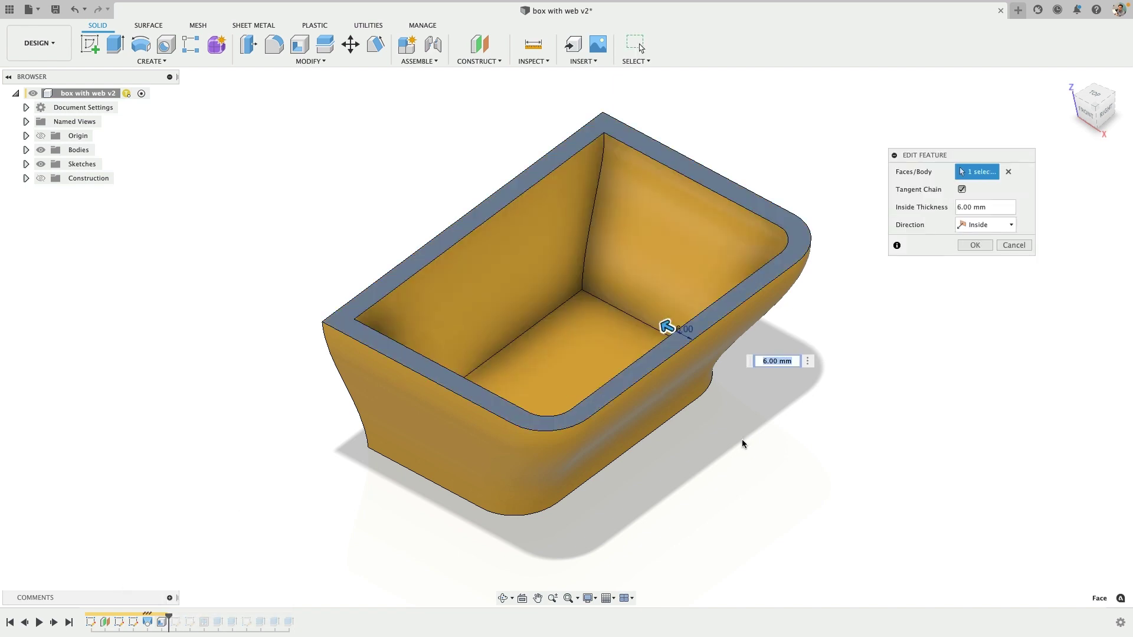
pyautogui.keyDown('shift'); pyautogui.moveTo(739, 435); pyautogui.dragTo(742, 337, button='middle'); pyautogui.keyUp('shift')
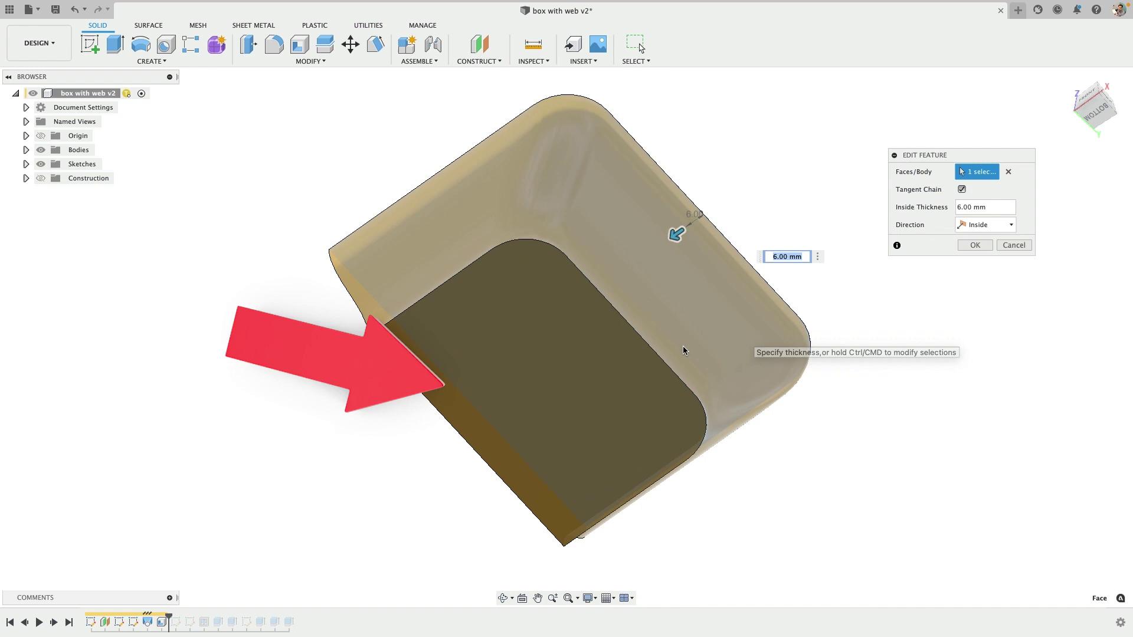
pyautogui.click(573, 355)
pyautogui.keyDown('shift'); pyautogui.moveTo(573, 356); pyautogui.dragTo(711, 376, button='middle'); pyautogui.keyUp('shift')
pyautogui.click(974, 246)
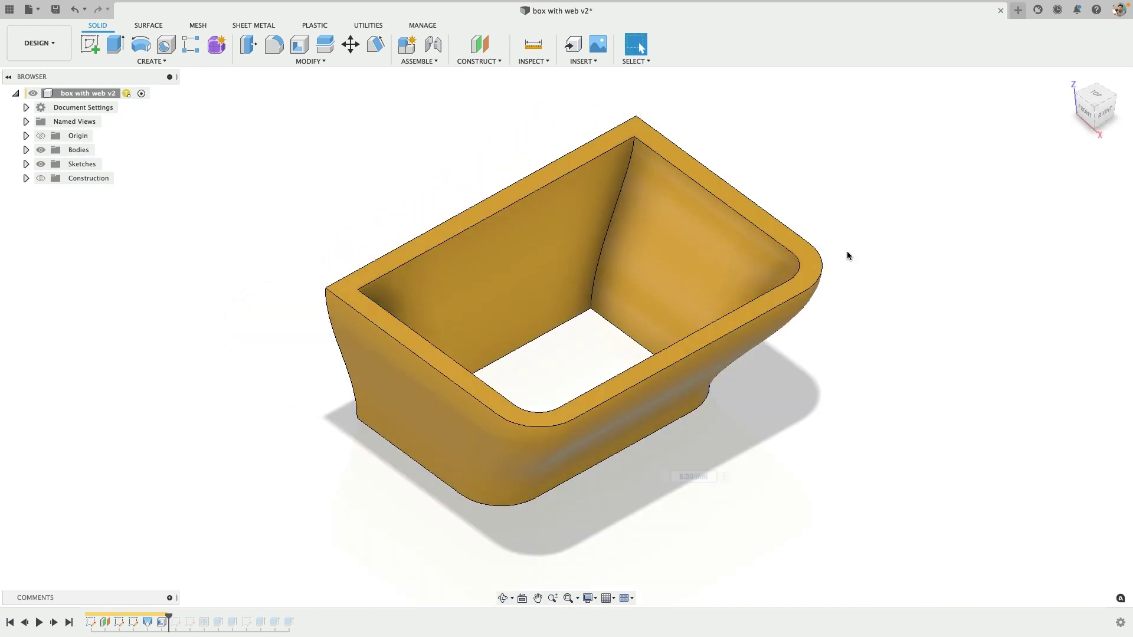
# - Create a sketch on the box's top rim face and draw a short horizontal line across the middle of the opening
pyautogui.keyDown('shift'); pyautogui.moveTo(847, 251); pyautogui.dragTo(835, 278, button='middle'); pyautogui.keyUp('shift')
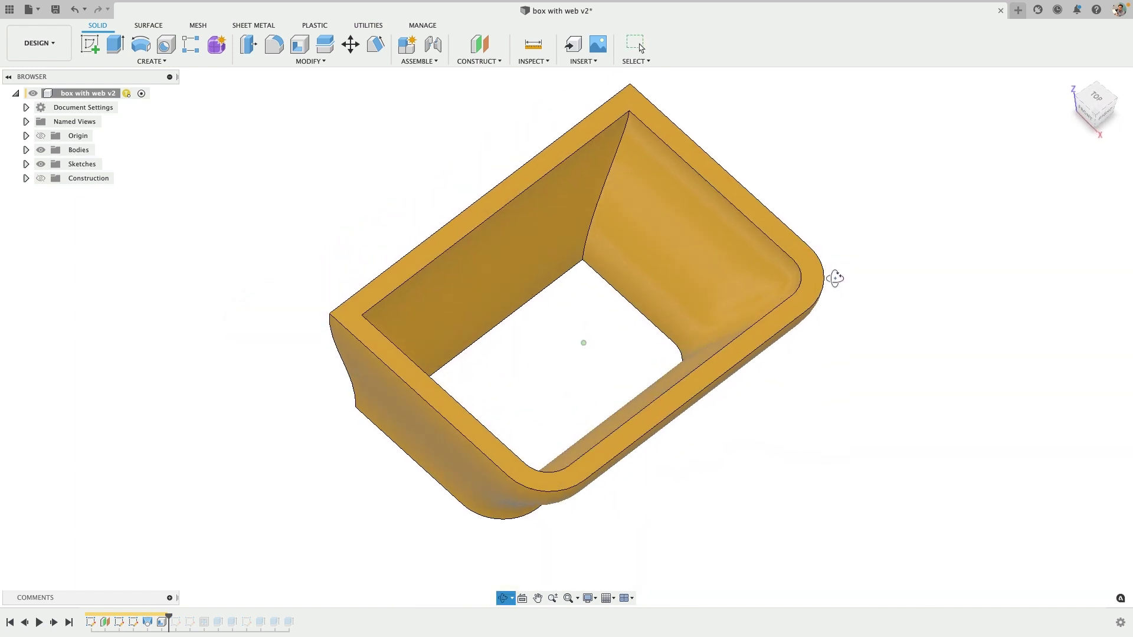
pyautogui.click(528, 171)
pyautogui.click(92, 46)
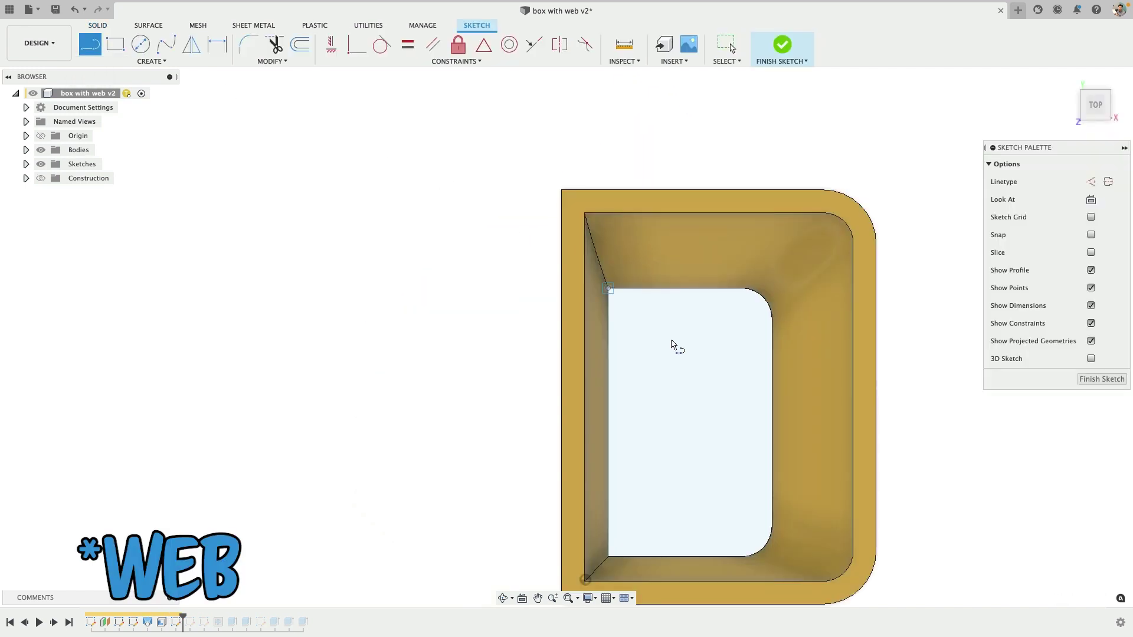
pyautogui.click(656, 387)
pyautogui.click(752, 387)
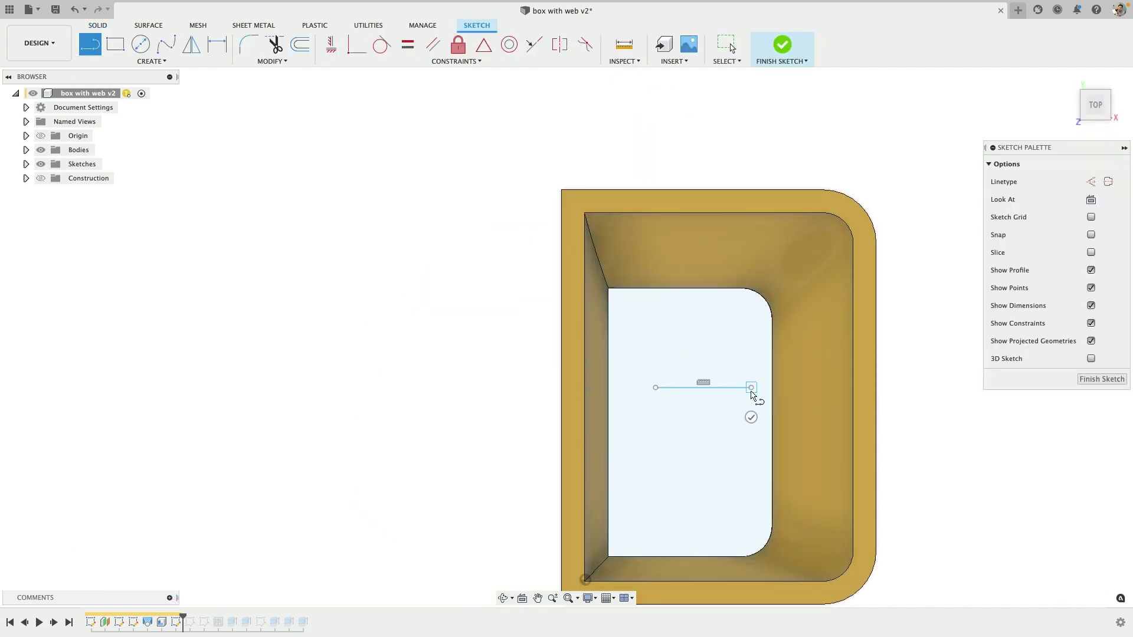
pyautogui.press('Escape')
# - Sketch a vertical line inside the box opening that crosses the horizontal line without reaching the walls
pyautogui.press('s')
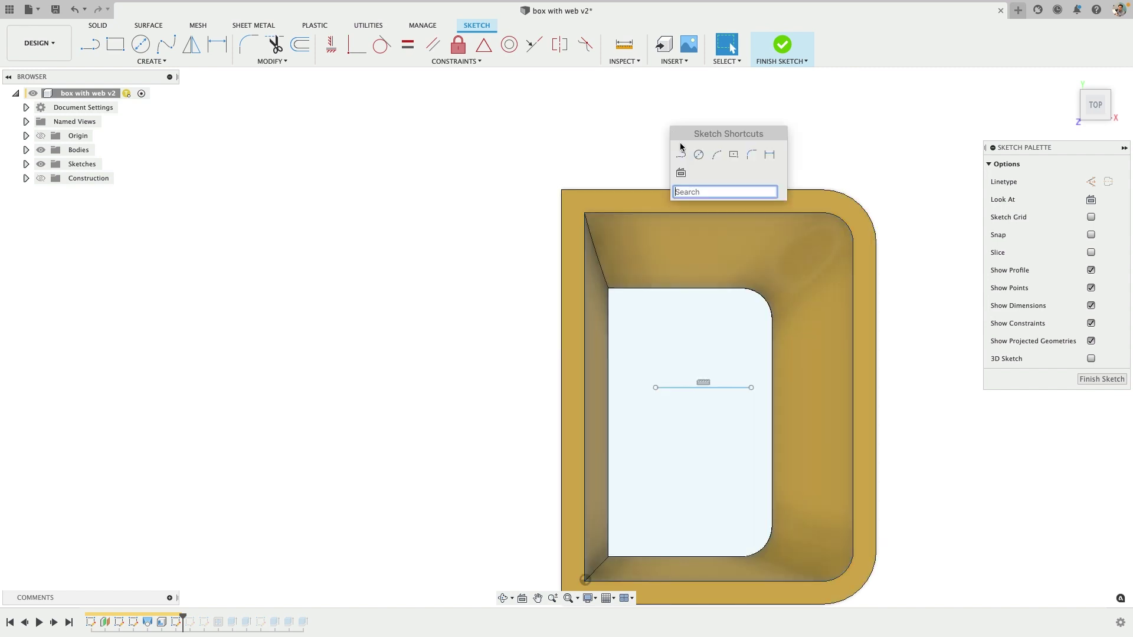
pyautogui.click(681, 154)
pyautogui.click(693, 318)
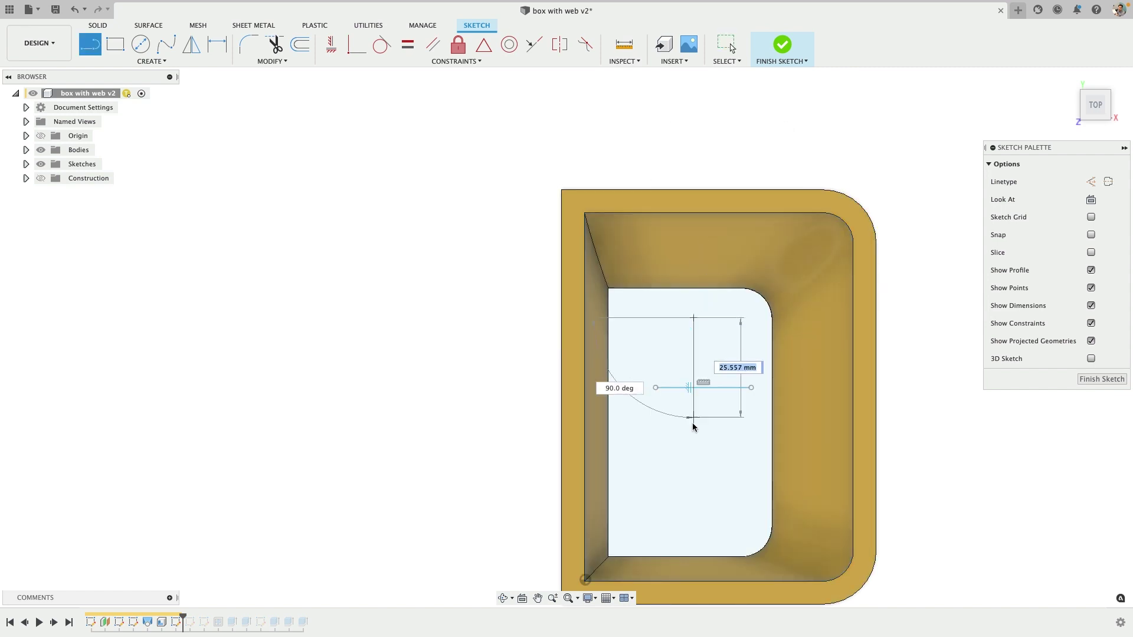
pyautogui.click(694, 457)
pyautogui.press('Escape')
pyautogui.scroll(-1, 913, 320)
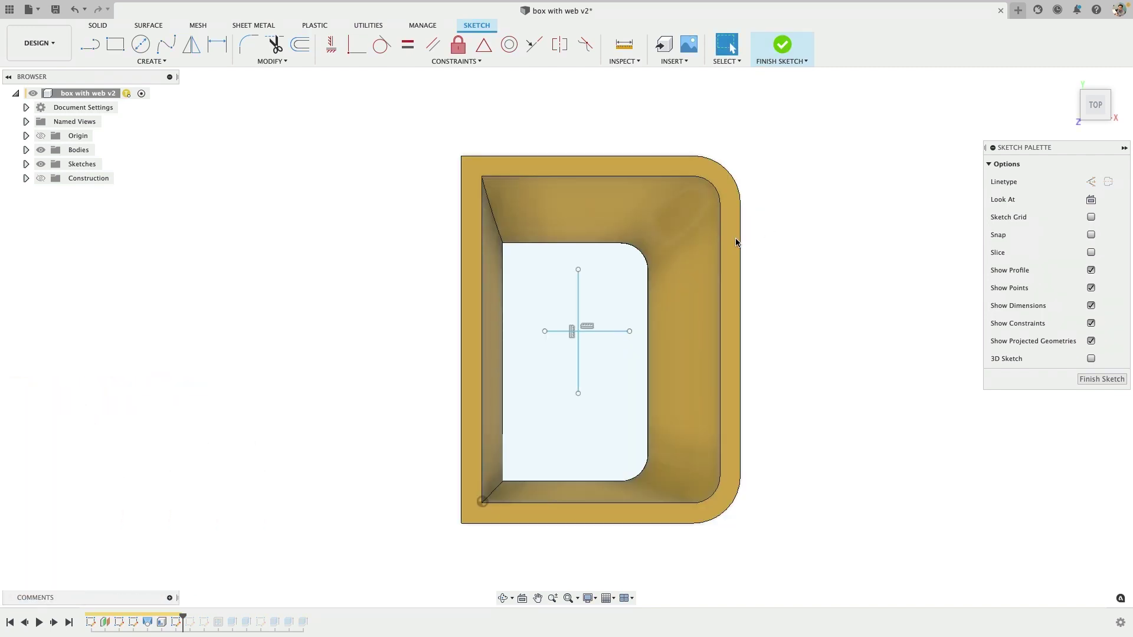
# - Try a Web from the two crossing sketch lines, with Extend Curves enabled and a thickness of 4 mm
pyautogui.write('s')
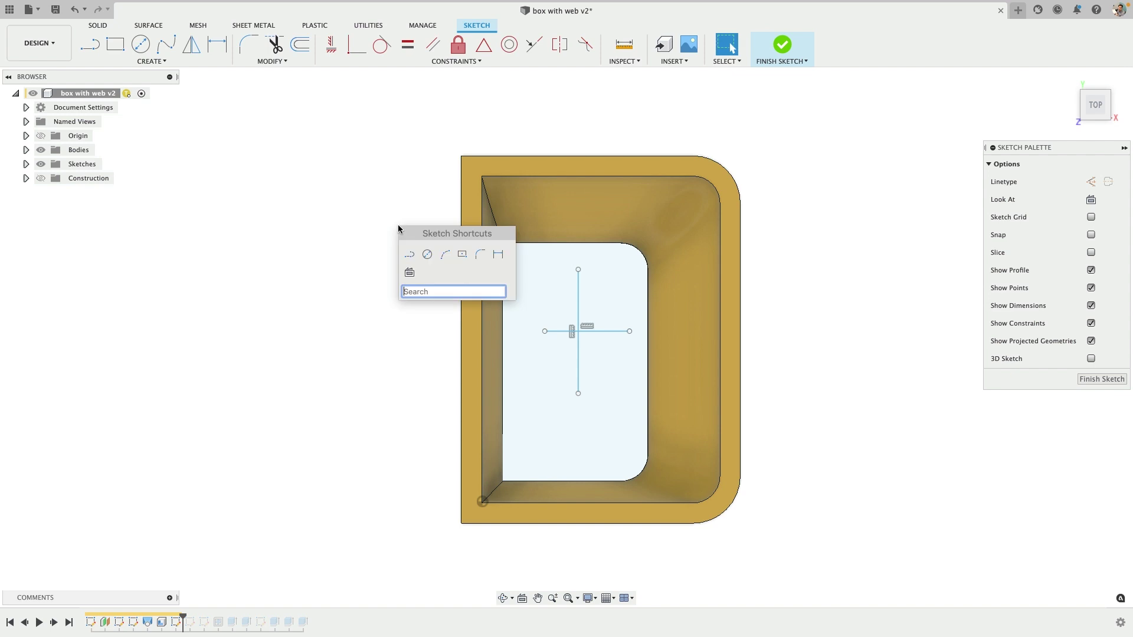
pyautogui.write('web')
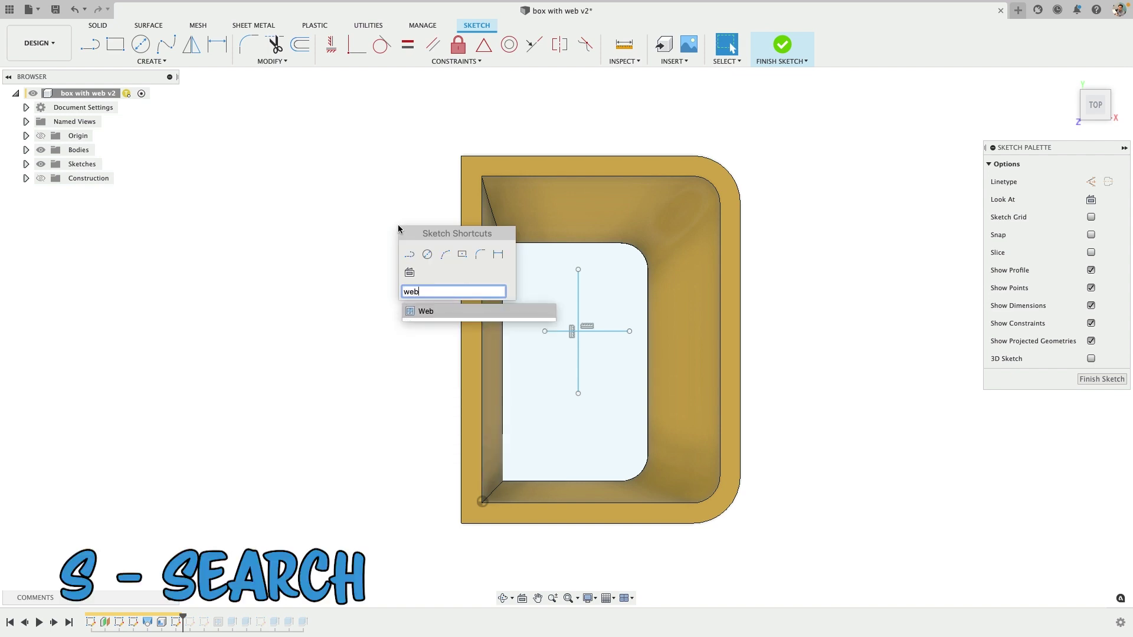
pyautogui.click(430, 313)
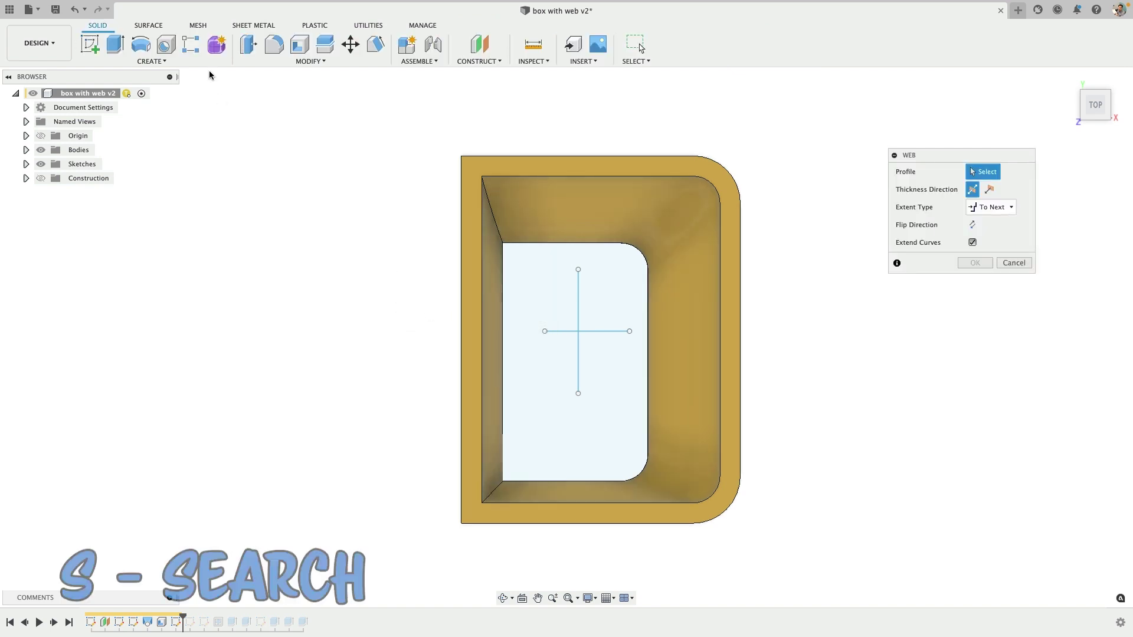
pyautogui.click(151, 61)
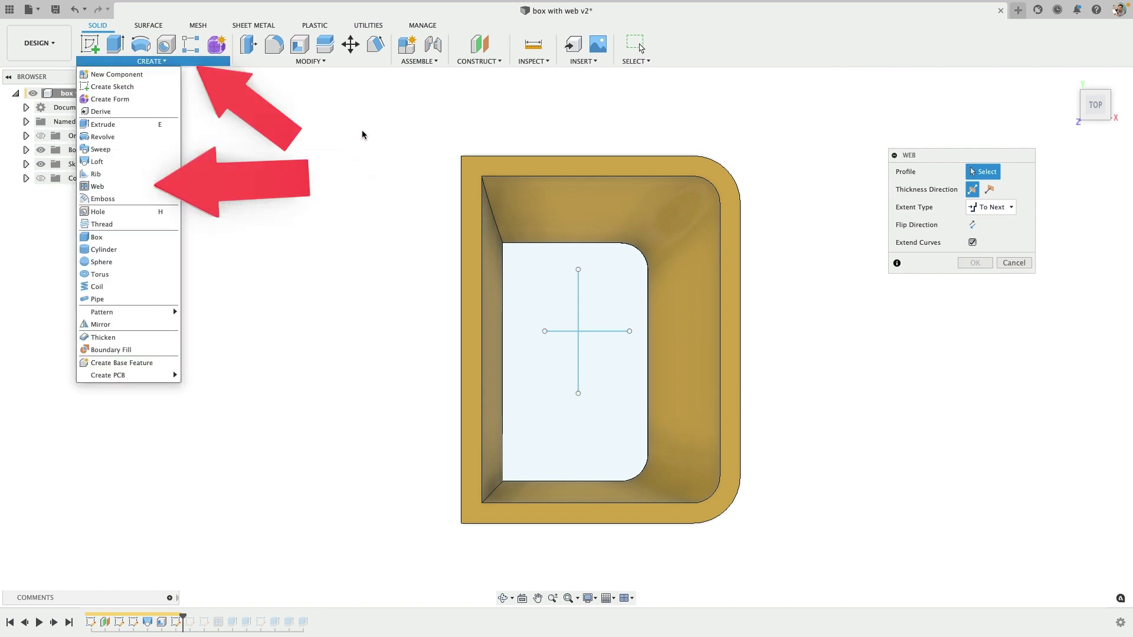
pyautogui.click(737, 241)
pyautogui.click(579, 310)
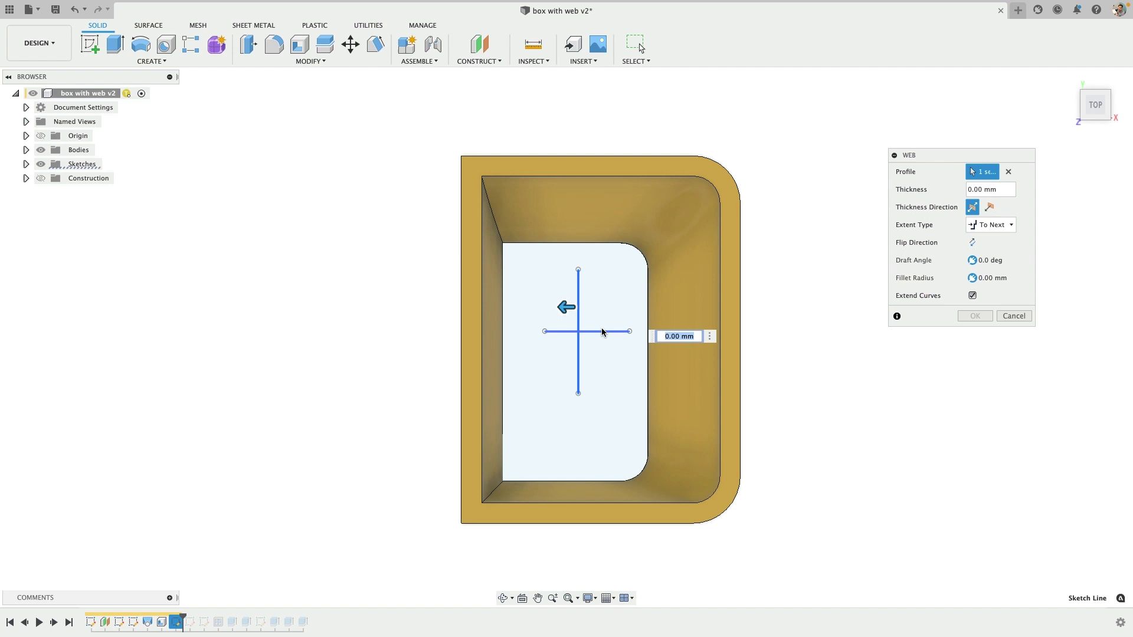
pyautogui.click(602, 331)
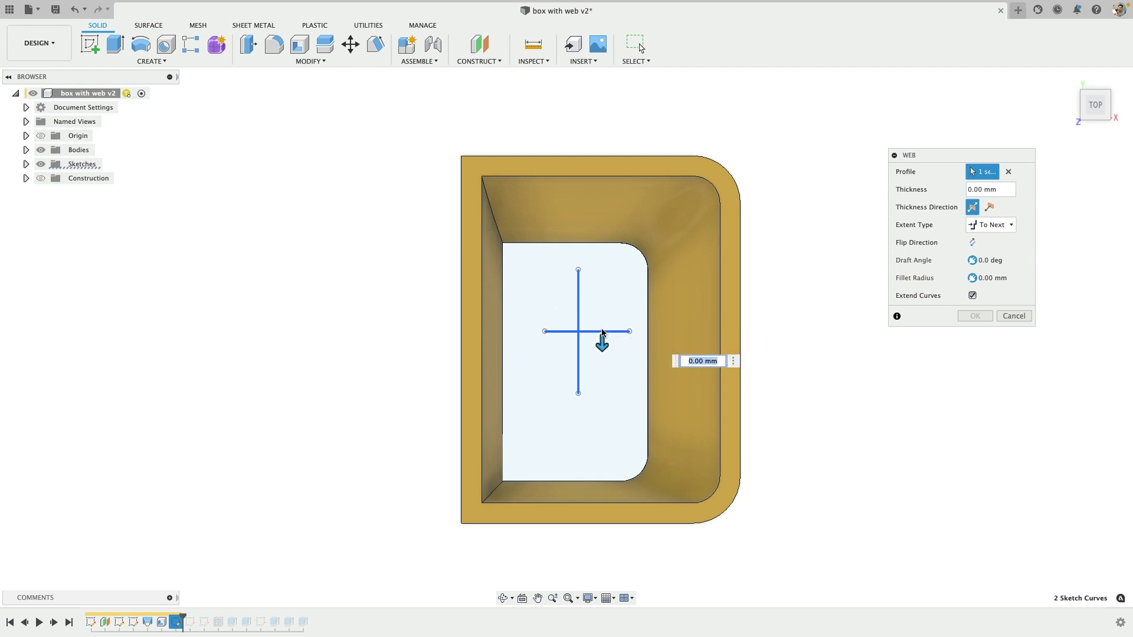
pyautogui.click(972, 296)
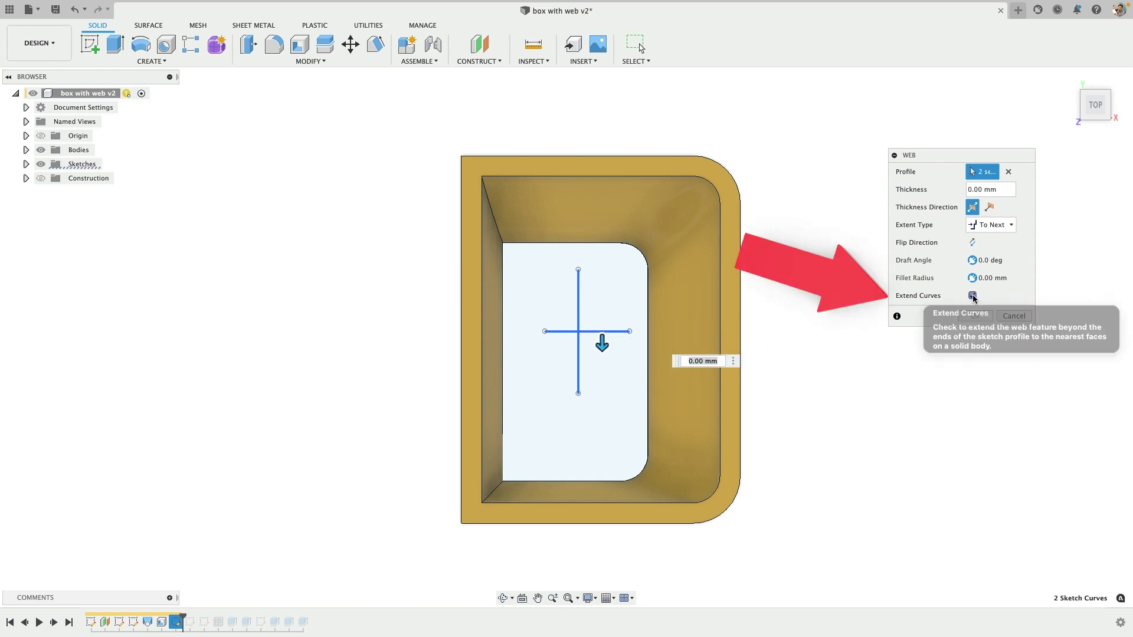
pyautogui.keyDown('shift'); pyautogui.moveTo(856, 292); pyautogui.dragTo(813, 274, button='middle'); pyautogui.keyUp('shift')
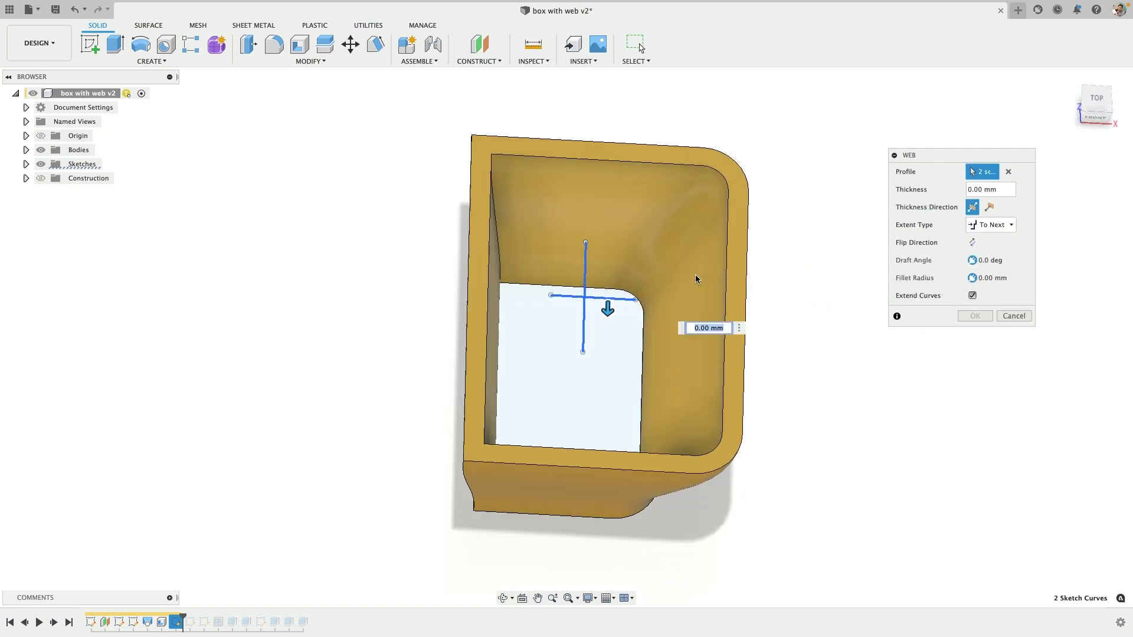
pyautogui.keyDown('shift'); pyautogui.moveTo(838, 356); pyautogui.dragTo(828, 349, button='middle'); pyautogui.keyUp('shift')
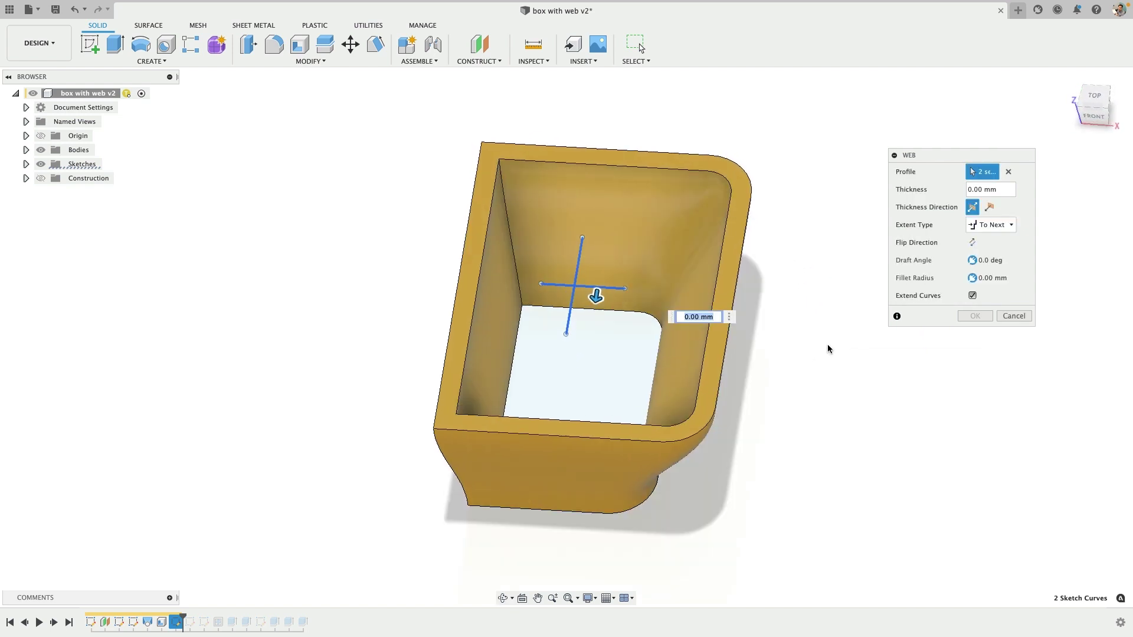
pyautogui.moveTo(598, 296); pyautogui.dragTo(596, 302)
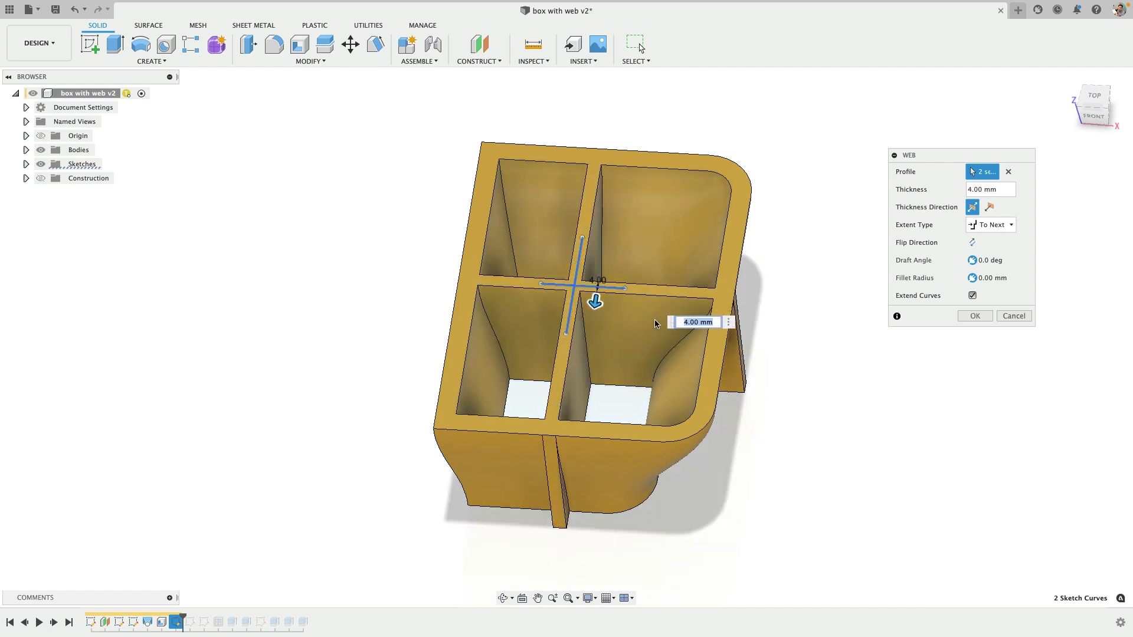
# - Examine the web preview from above, from beneath and around the outside of the box walls, and cancel the command
pyautogui.keyDown('shift'); pyautogui.moveTo(777, 360); pyautogui.dragTo(776, 352, button='middle'); pyautogui.keyUp('shift')
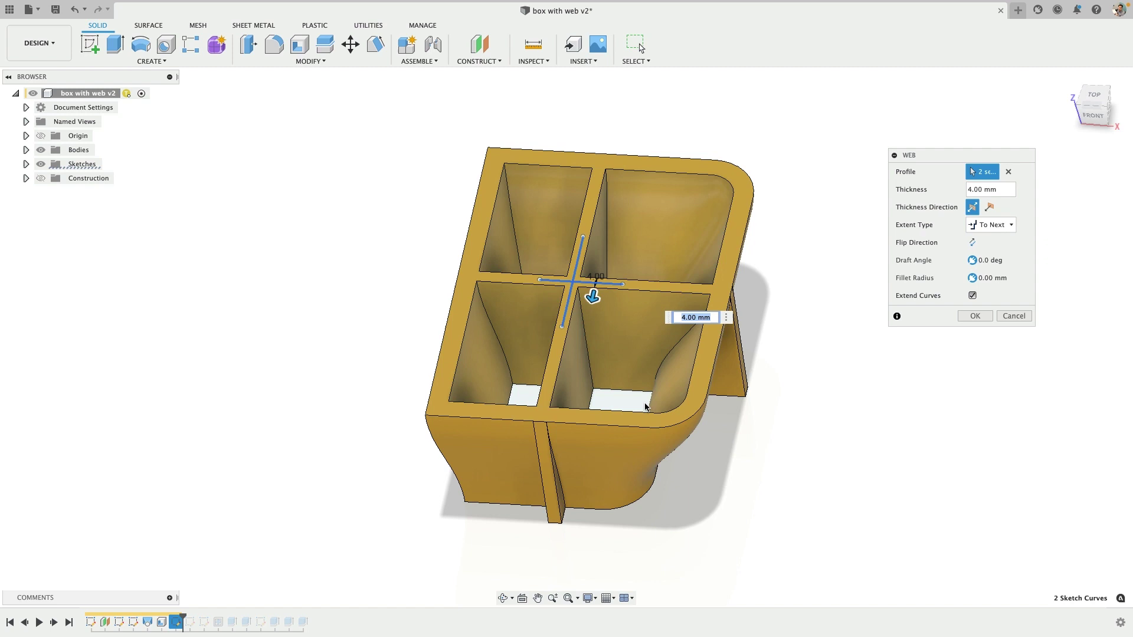
pyautogui.keyDown('shift'); pyautogui.moveTo(609, 412); pyautogui.dragTo(608, 411, button='middle'); pyautogui.keyUp('shift')
pyautogui.scroll(-2, 624, 359)
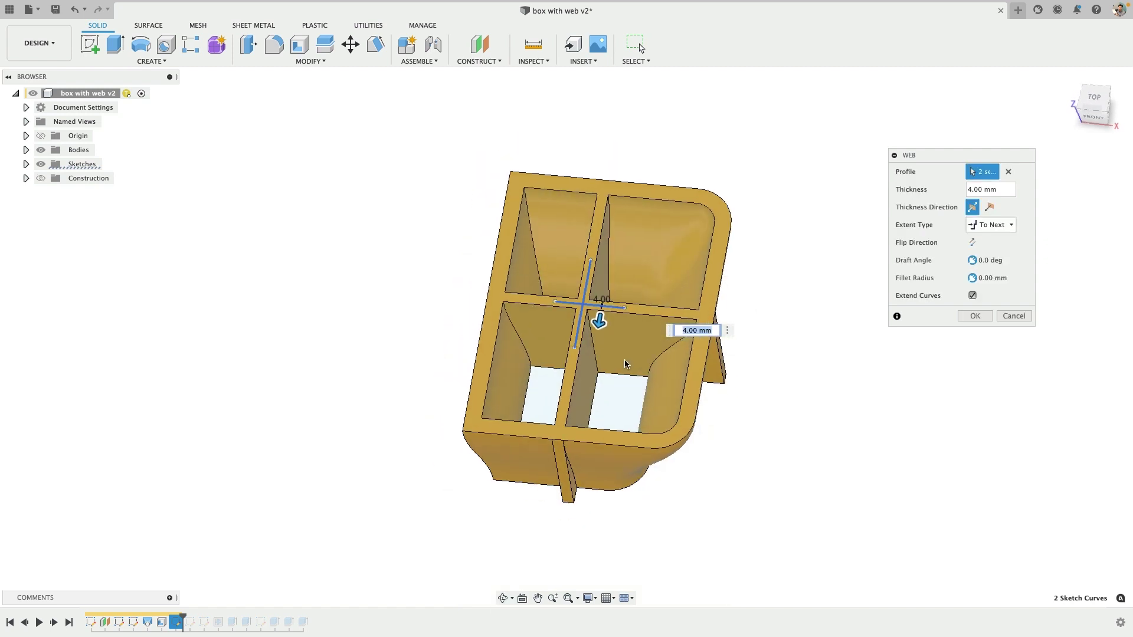
pyautogui.scroll(3, 624, 361)
pyautogui.keyDown('shift'); pyautogui.moveTo(621, 362); pyautogui.dragTo(619, 396, button='middle'); pyautogui.keyUp('shift')
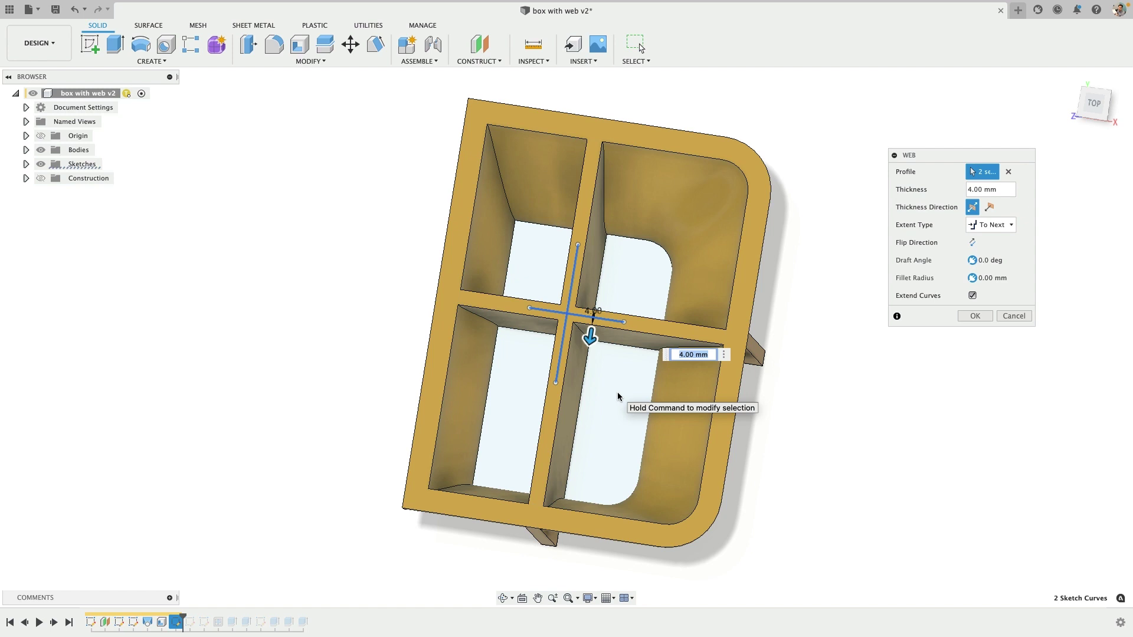
pyautogui.keyDown('shift'); pyautogui.moveTo(618, 396); pyautogui.dragTo(611, 317, button='middle'); pyautogui.keyUp('shift')
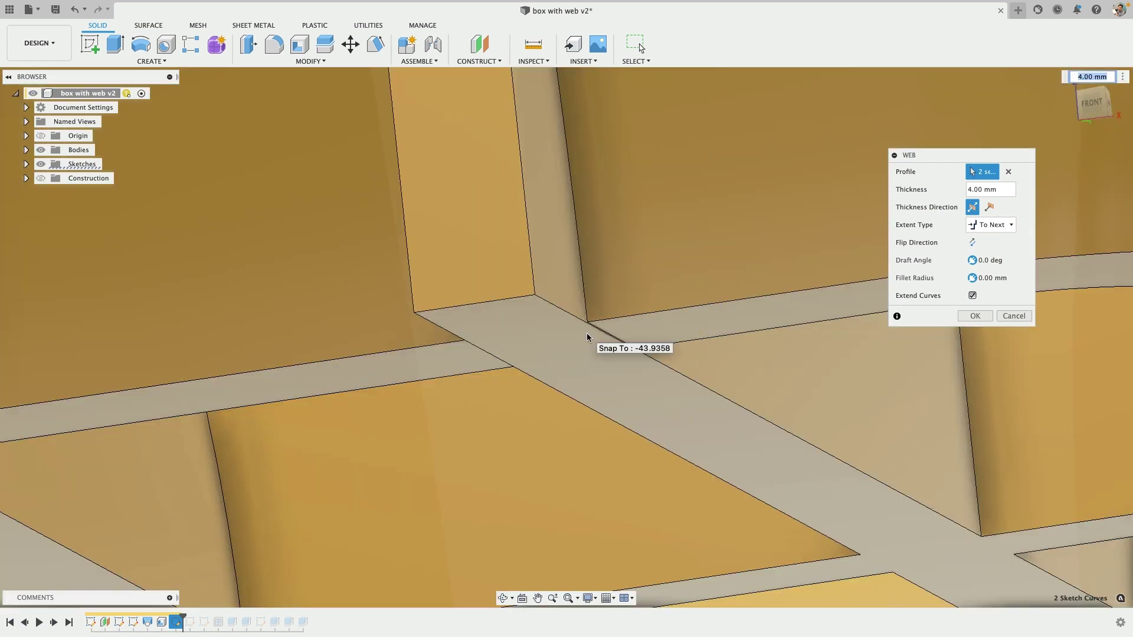
pyautogui.scroll(-10, 586, 332)
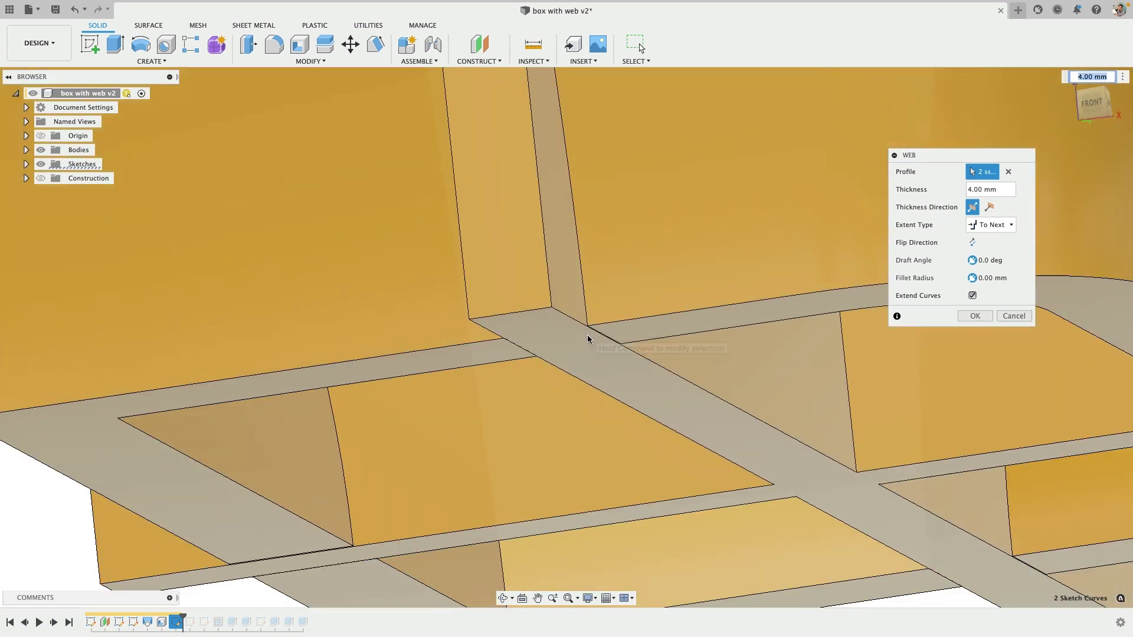
pyautogui.keyDown('shift'); pyautogui.moveTo(632, 296); pyautogui.dragTo(657, 308, button='middle'); pyautogui.keyUp('shift')
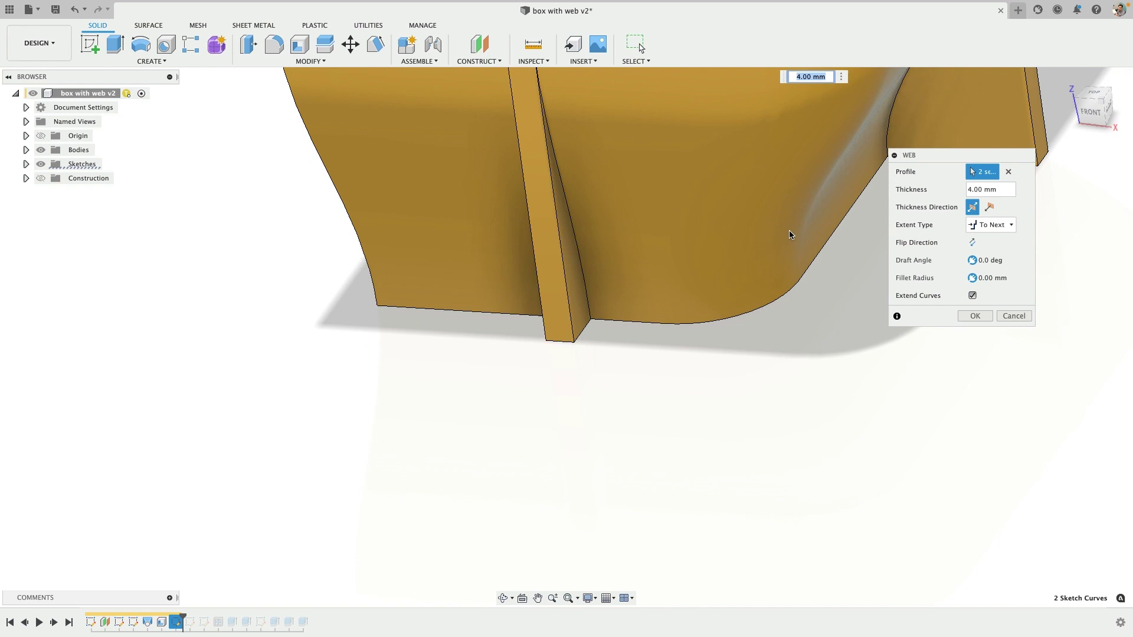
pyautogui.click(1069, 81)
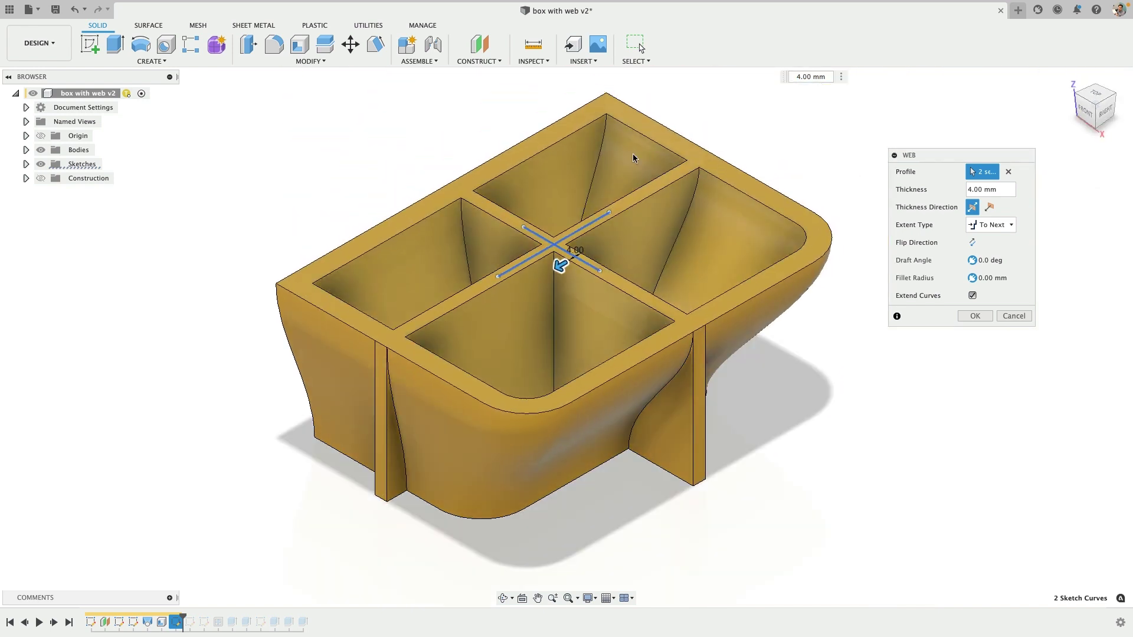
pyautogui.press('Escape')
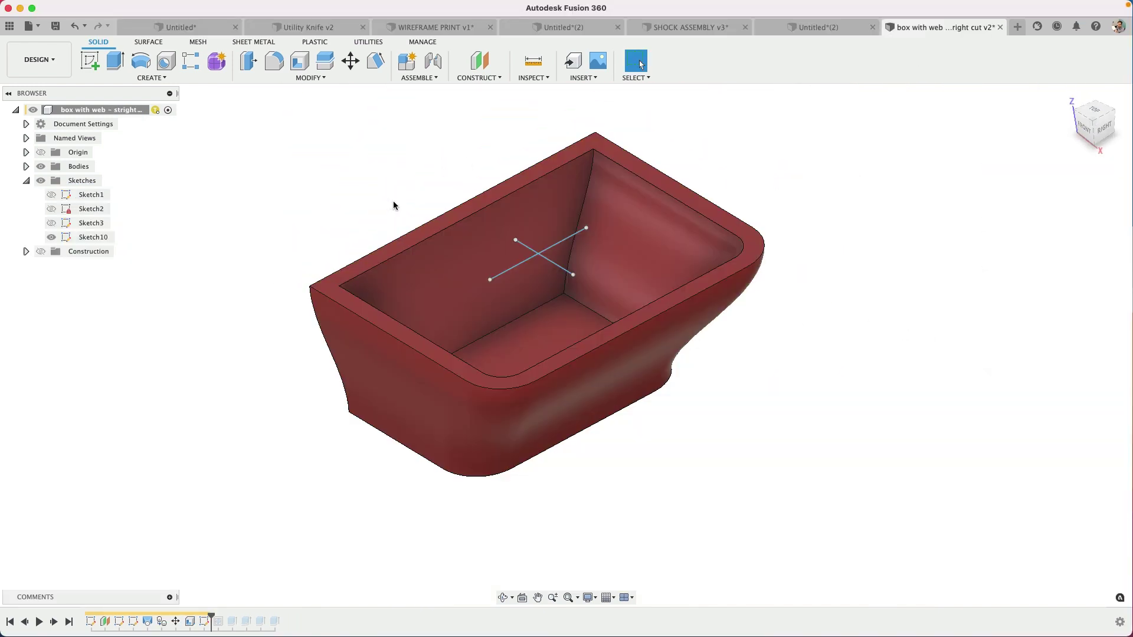
# - Edit the box's shell feature to also remove the bottom face, opening the box underneath
pyautogui.keyDown('shift'); pyautogui.moveTo(395, 207); pyautogui.dragTo(513, 248, button='middle'); pyautogui.keyUp('shift')
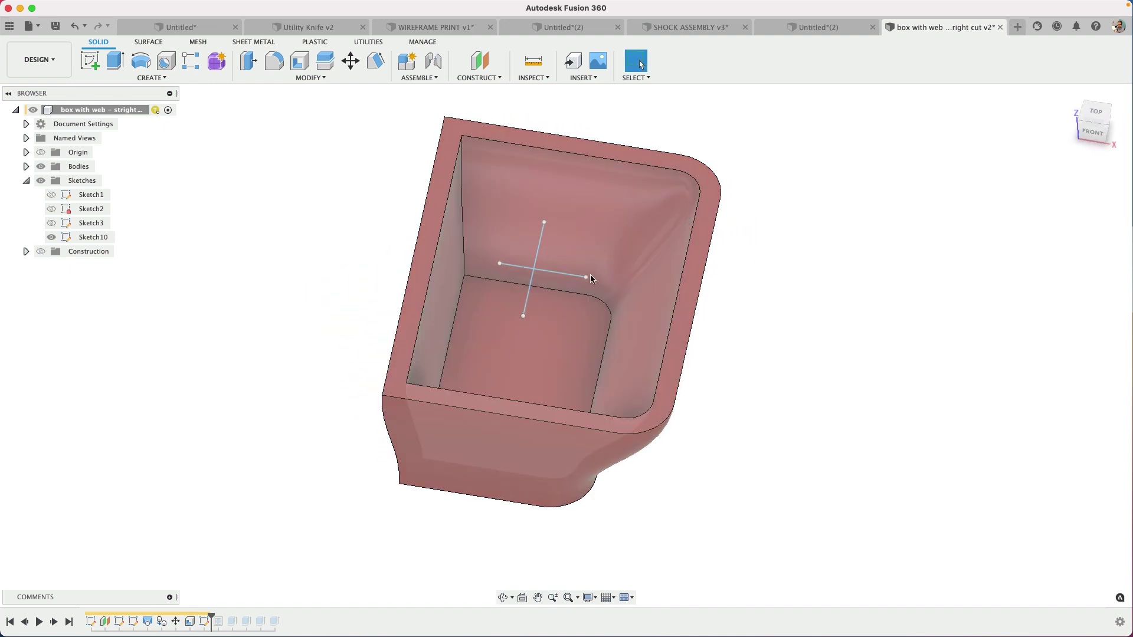
pyautogui.keyDown('shift'); pyautogui.moveTo(615, 318); pyautogui.dragTo(575, 320, button='middle'); pyautogui.keyUp('shift')
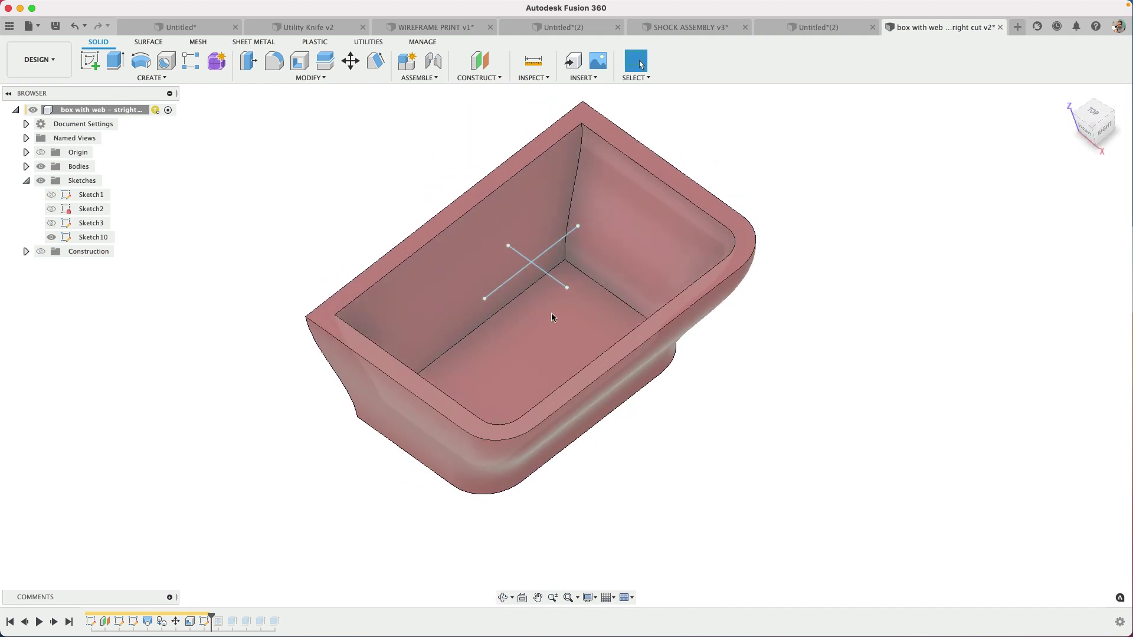
pyautogui.scroll(-3, 551, 317)
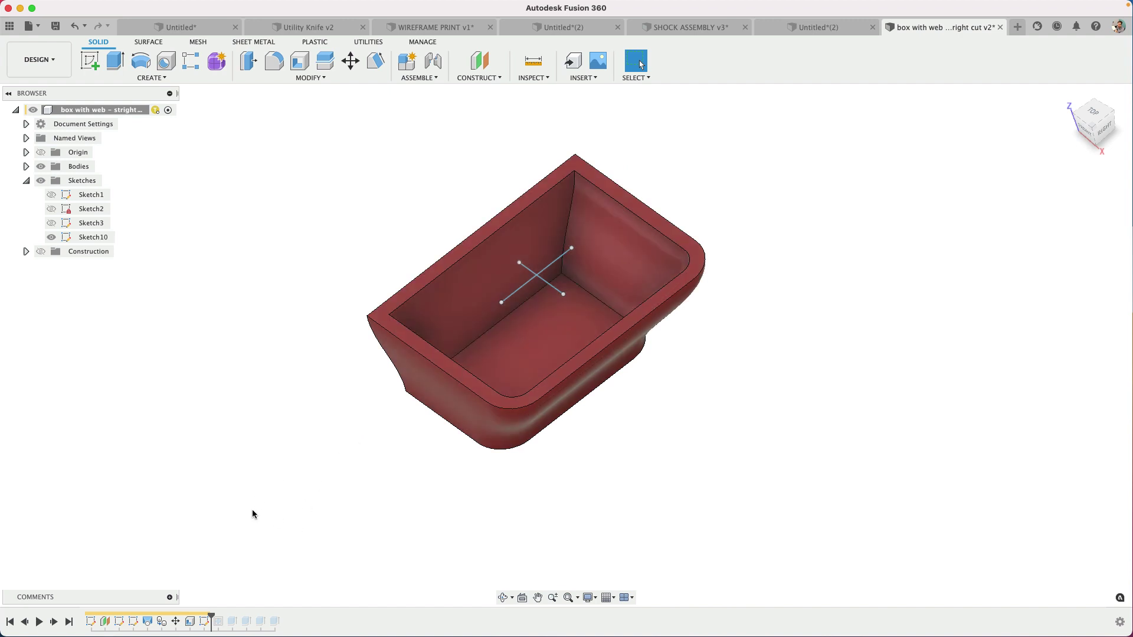
pyautogui.rightClick(194, 619)
pyautogui.click(245, 515)
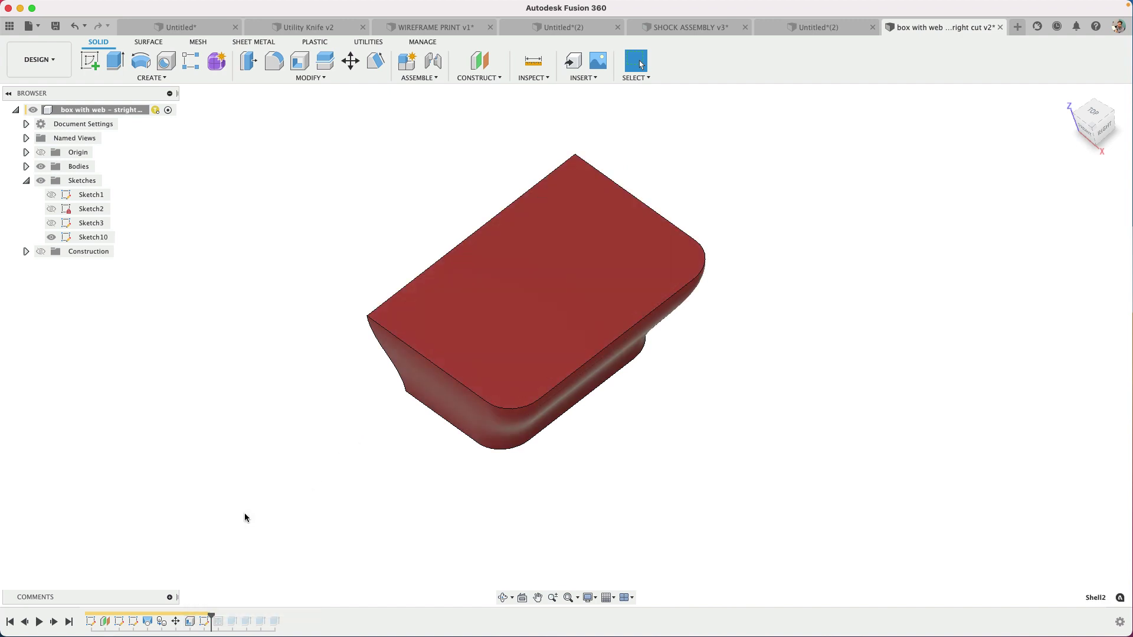
pyautogui.keyDown('shift'); pyautogui.moveTo(580, 409); pyautogui.dragTo(765, 315, button='middle'); pyautogui.keyUp('shift')
pyautogui.moveTo(569, 402); pyautogui.dragTo(556, 375, button='middle')
pyautogui.click(556, 376)
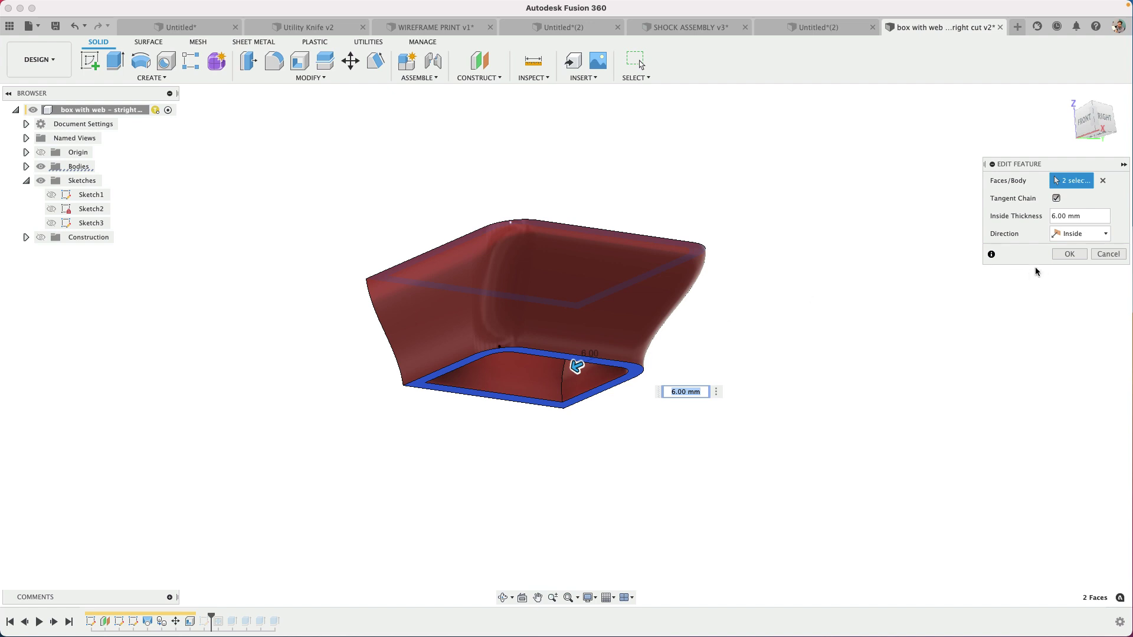
pyautogui.click(1054, 253)
# - Create a sketch on the box's bottom rim face and project the inner outline of the opening
pyautogui.keyDown('shift'); pyautogui.moveTo(868, 274); pyautogui.dragTo(865, 354, button='middle'); pyautogui.keyUp('shift')
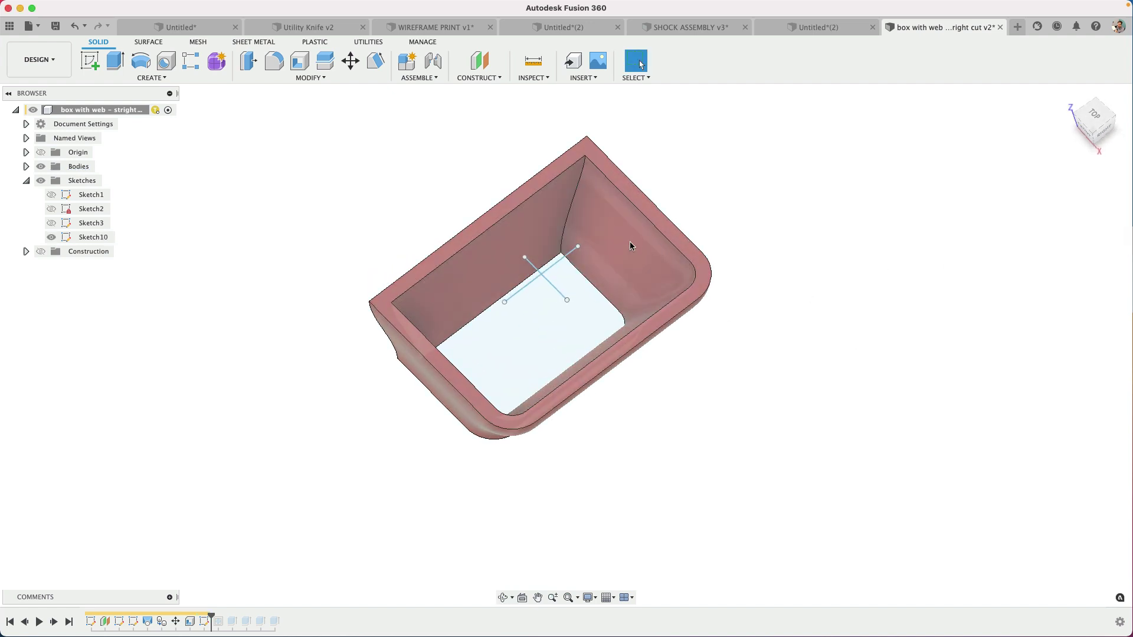
pyautogui.keyDown('shift'); pyautogui.moveTo(629, 242); pyautogui.dragTo(499, 304, button='middle'); pyautogui.keyUp('shift')
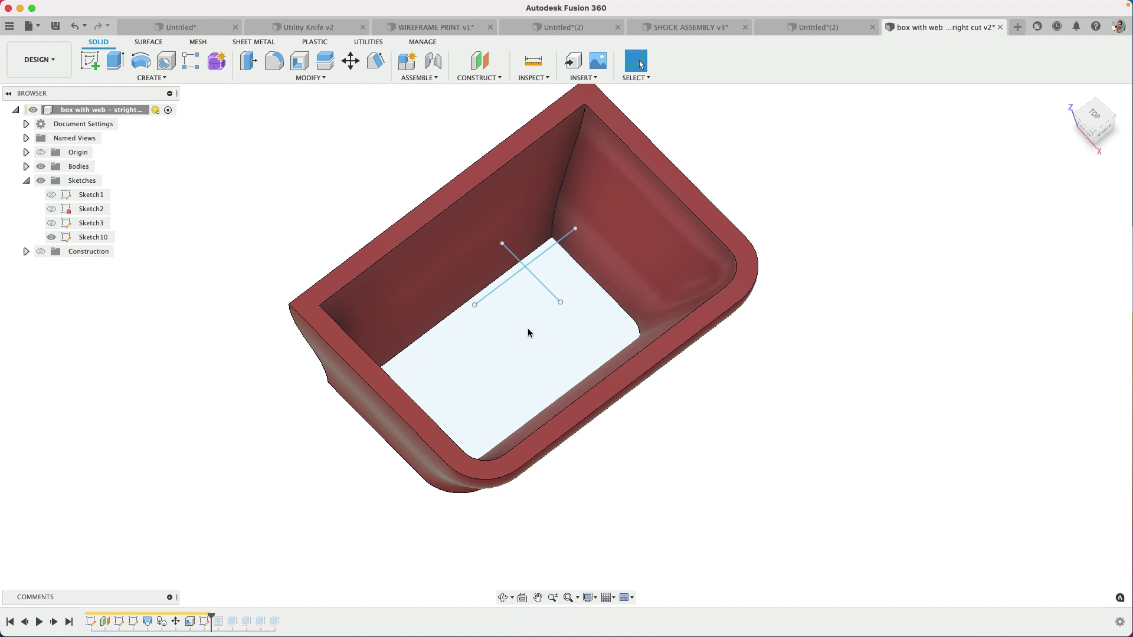
pyautogui.keyDown('shift'); pyautogui.moveTo(531, 329); pyautogui.dragTo(530, 222, button='middle'); pyautogui.keyUp('shift')
pyautogui.press('Escape')
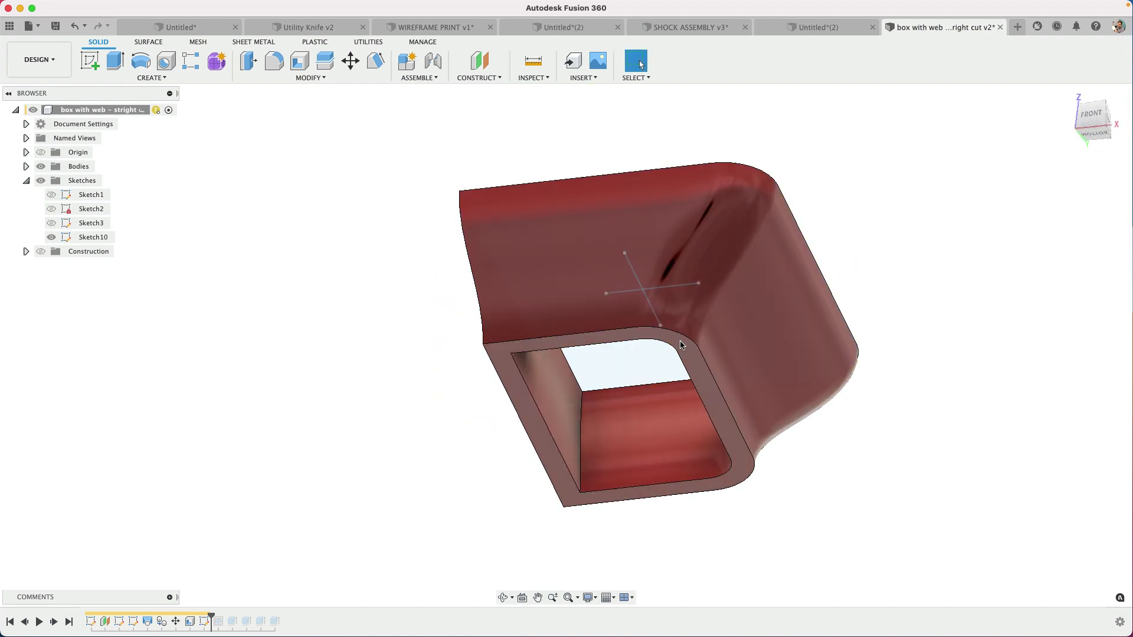
pyautogui.click(588, 342)
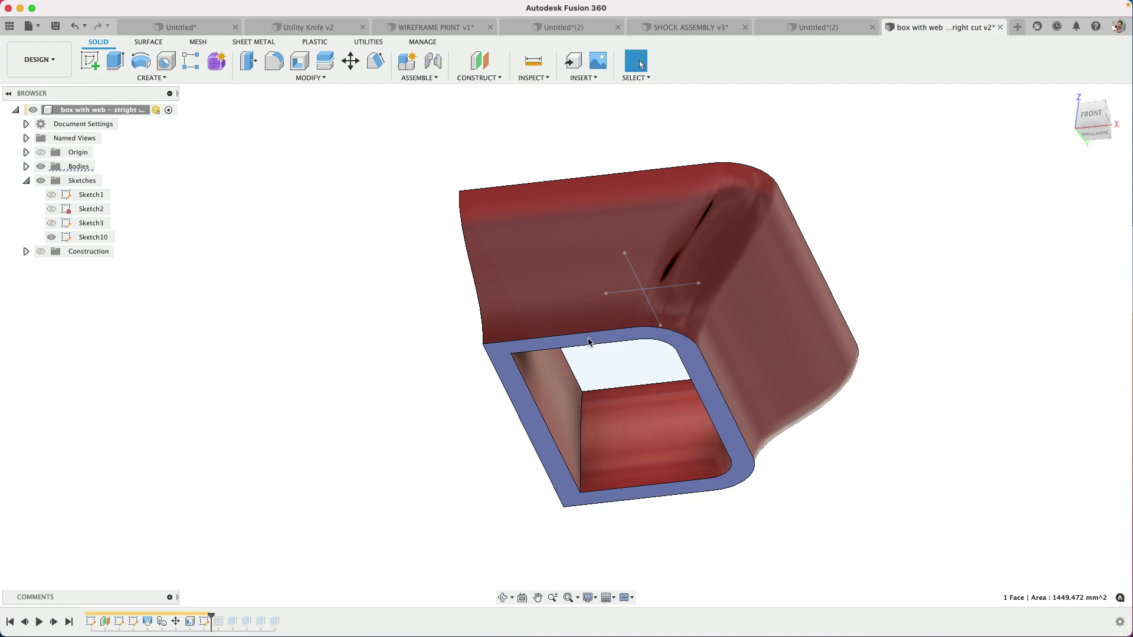
pyautogui.press('s')
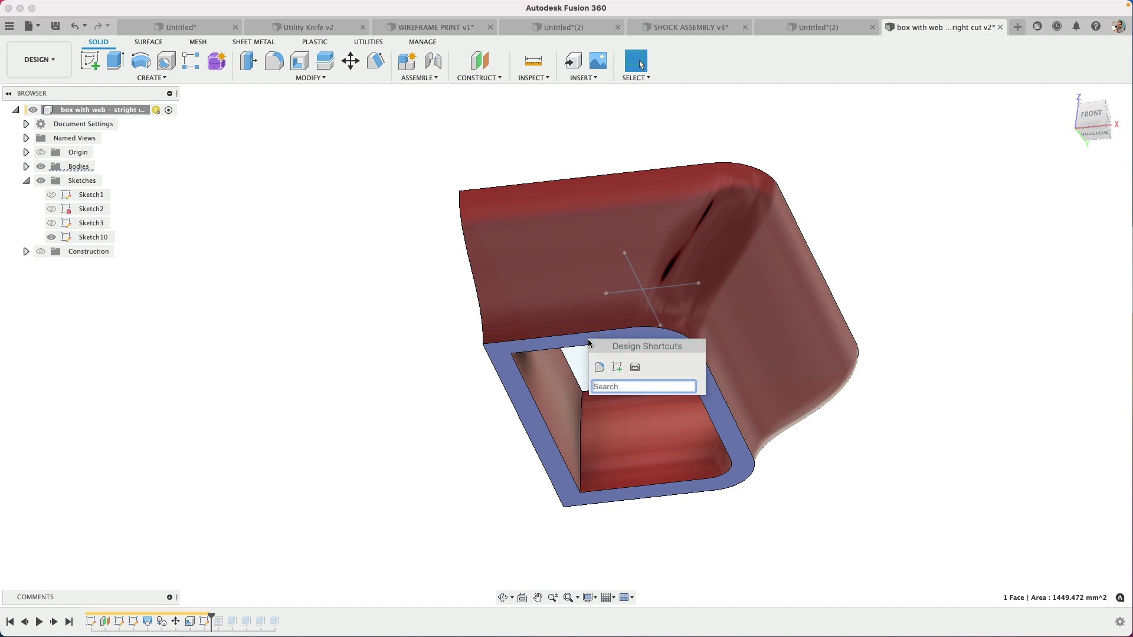
pyautogui.click(621, 369)
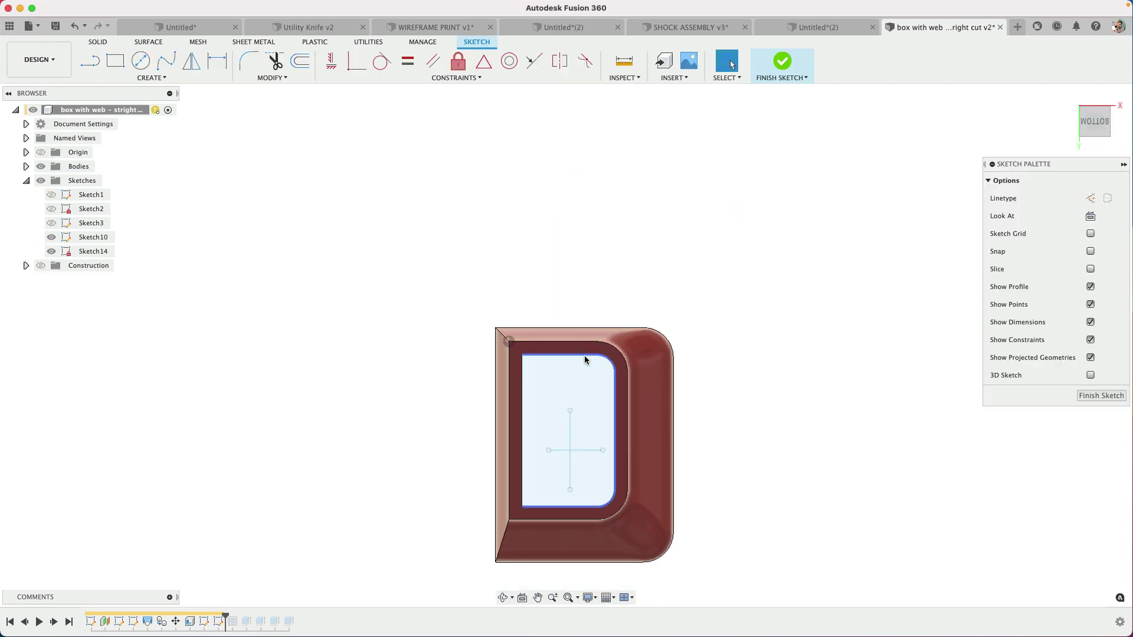
pyautogui.click(585, 357)
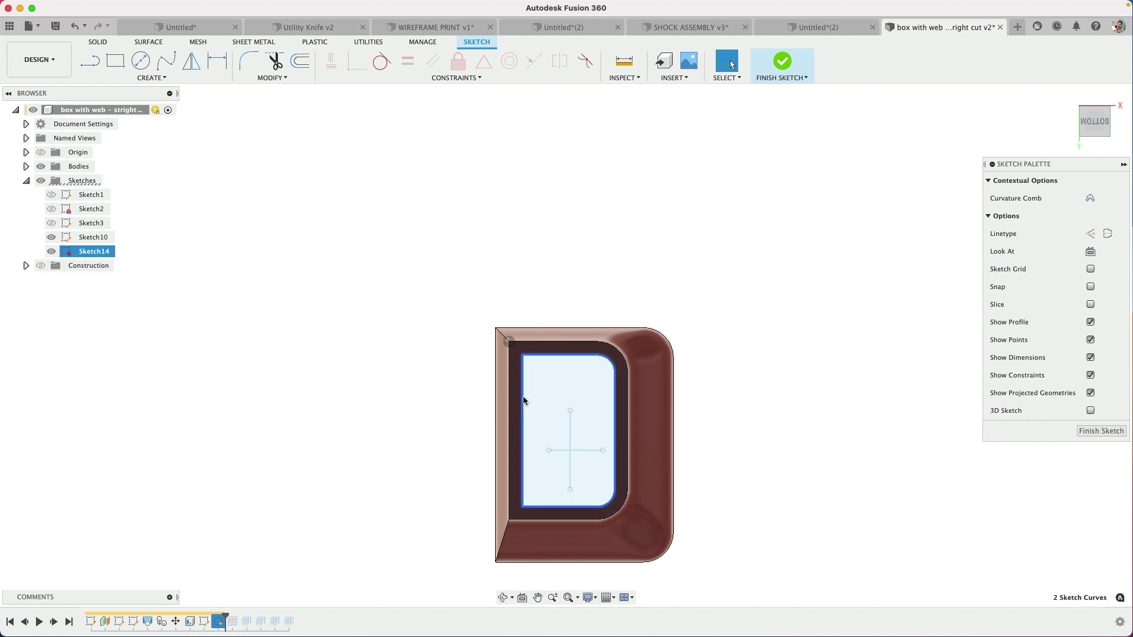
pyautogui.press('p')
# - Extrude the bottom rim and opening profiles 10 mm downward, joined to the box as a temporary solid floor
pyautogui.press('e')
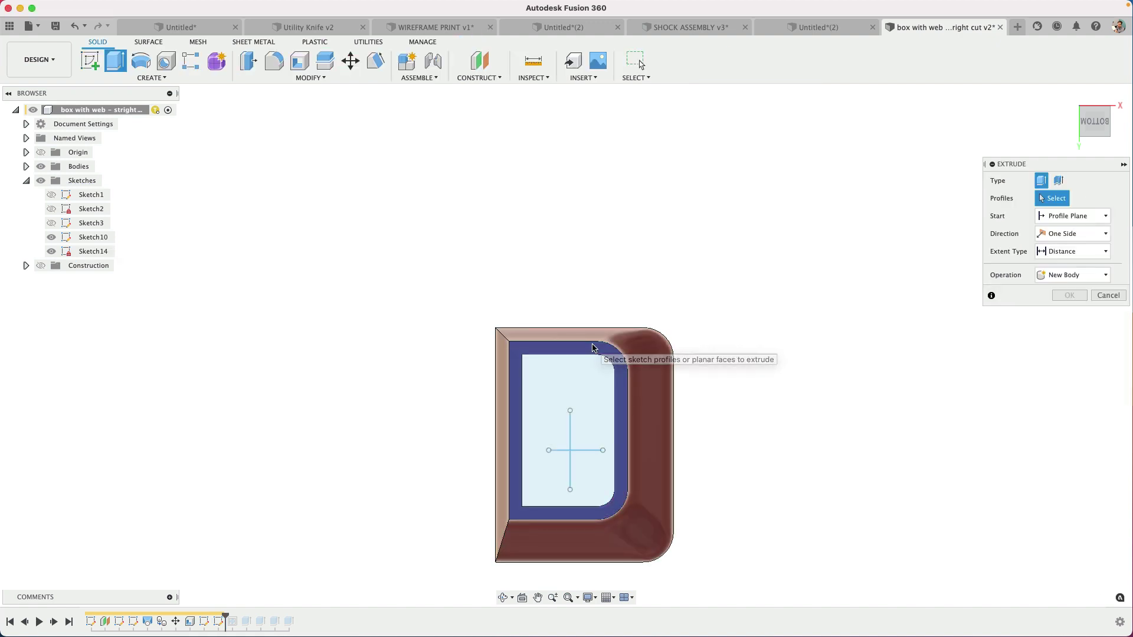
pyautogui.click(592, 346)
pyautogui.click(591, 364)
pyautogui.keyDown('shift'); pyautogui.moveTo(589, 367); pyautogui.dragTo(548, 432, button='middle'); pyautogui.keyUp('shift')
pyautogui.scroll(-3, 546, 446)
pyautogui.scroll(2, 534, 479)
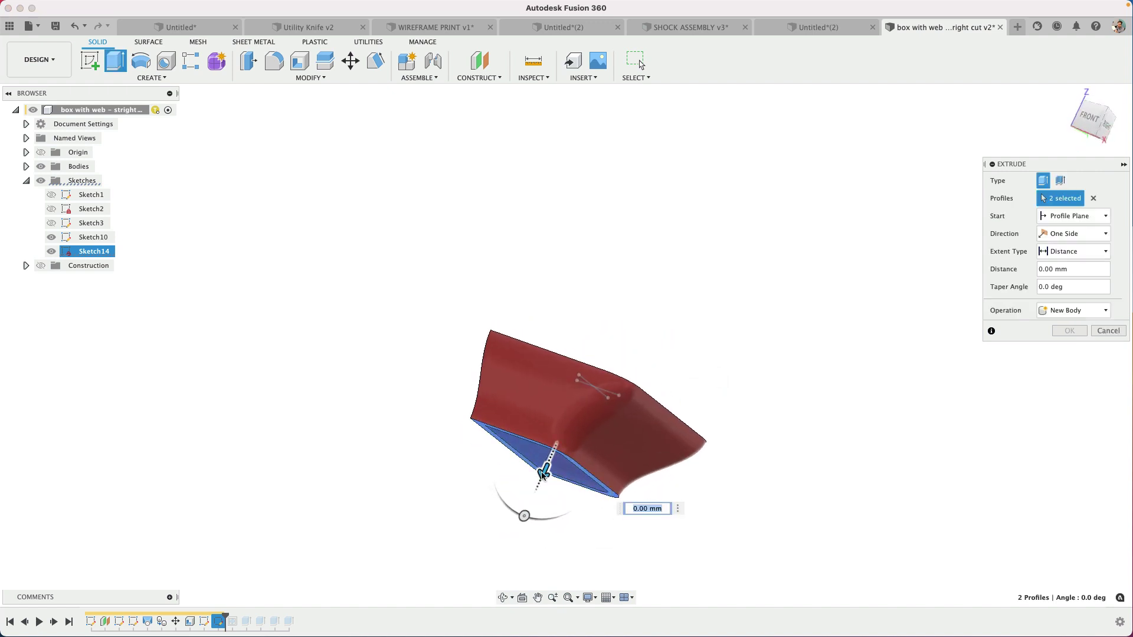
pyautogui.moveTo(544, 472); pyautogui.dragTo(534, 488)
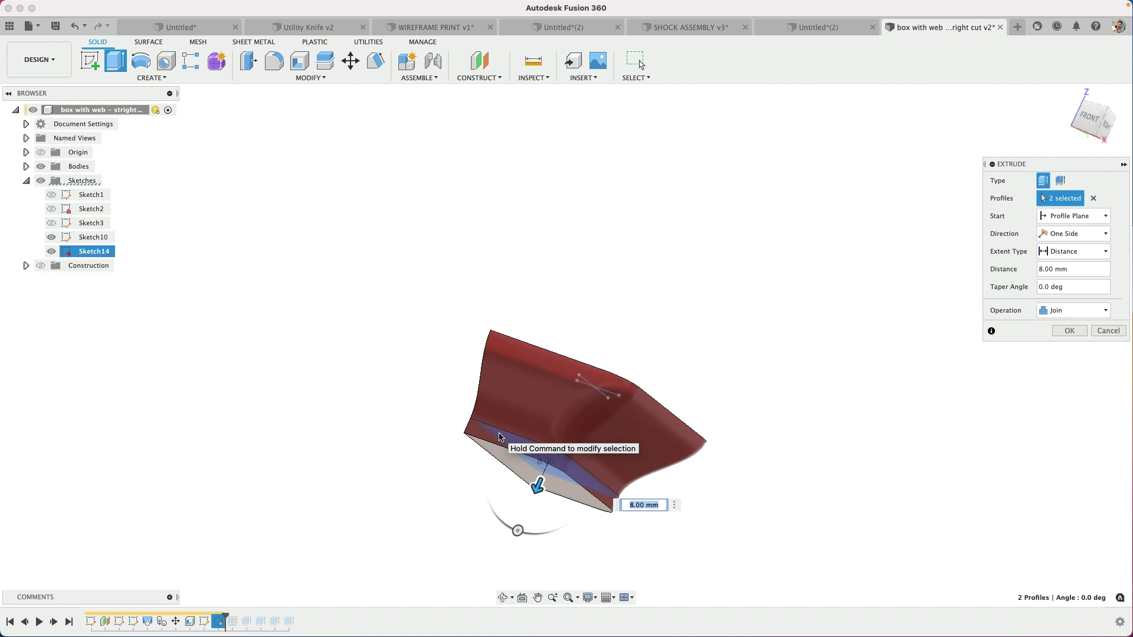
pyautogui.write('10')
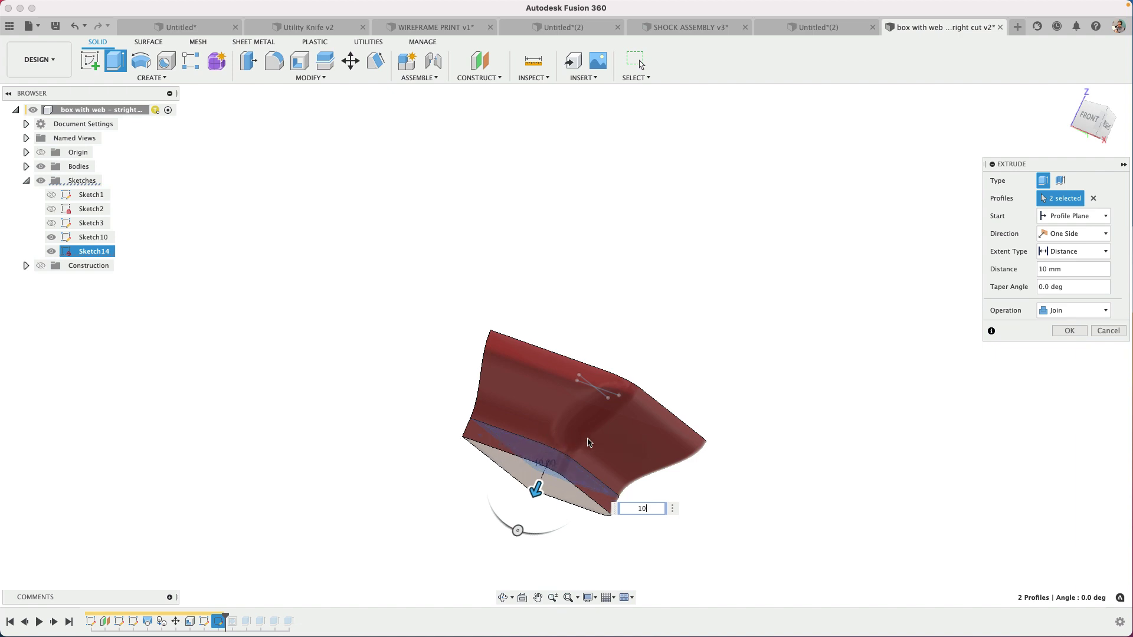
pyautogui.press('Return')
pyautogui.keyDown('shift'); pyautogui.moveTo(608, 425); pyautogui.dragTo(581, 455, button='middle'); pyautogui.keyUp('shift')
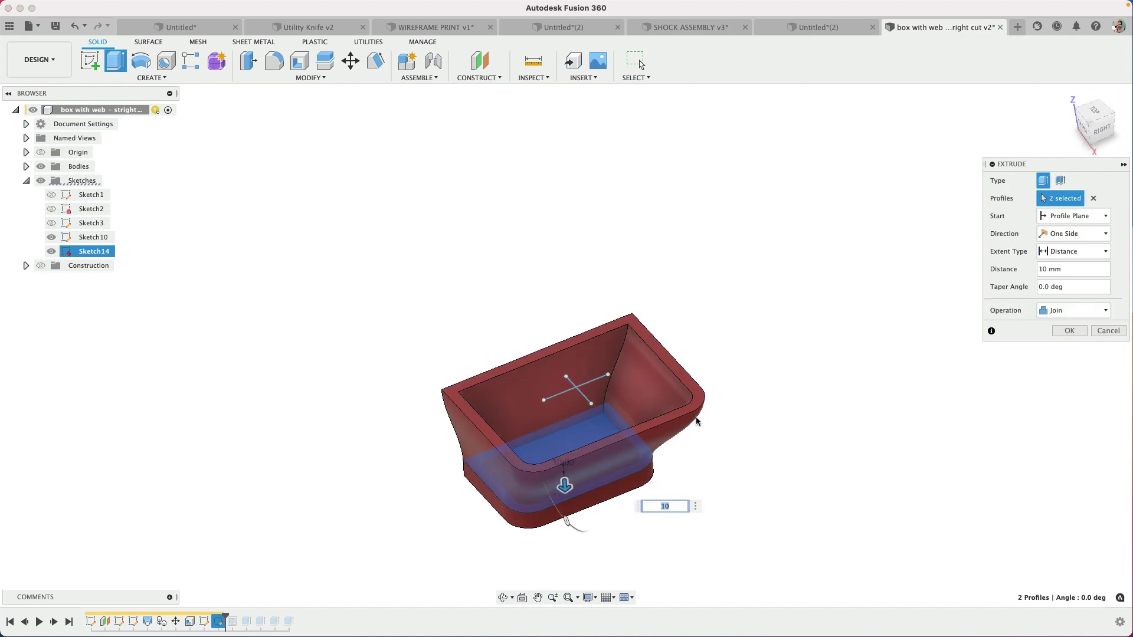
pyautogui.click(1074, 329)
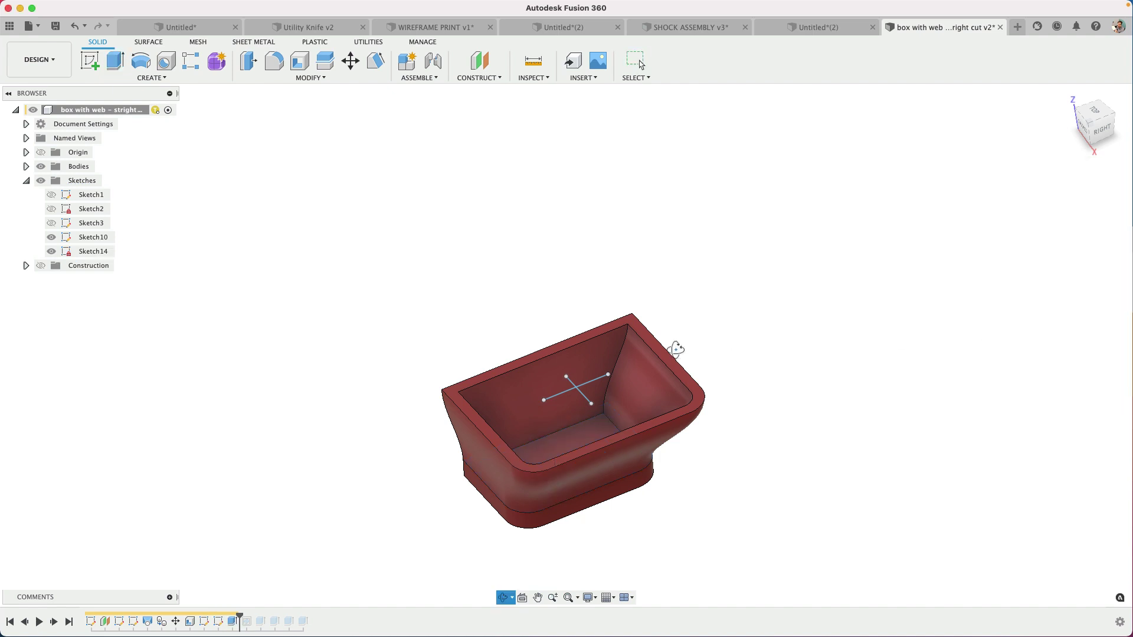
# - Create a 6 mm thick Web from the two crossing sketch lines, with Extend Curves enabled and extent To Next
pyautogui.scroll(2, 580, 422)
pyautogui.moveTo(579, 417)
pyautogui.keyDown('shift'); pyautogui.mouseDown(button='middle')
pyautogui.moveTo(586, 430)
pyautogui.moveTo(576, 438)
pyautogui.mouseUp(button='middle'); pyautogui.keyUp('shift')
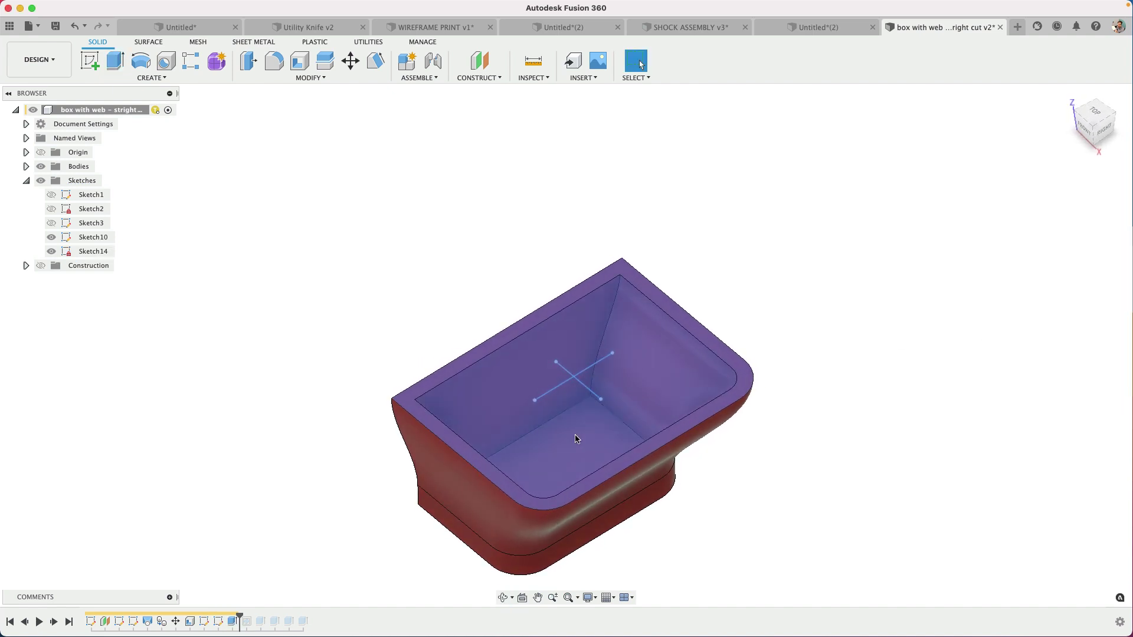
pyautogui.scroll(-2, 576, 442)
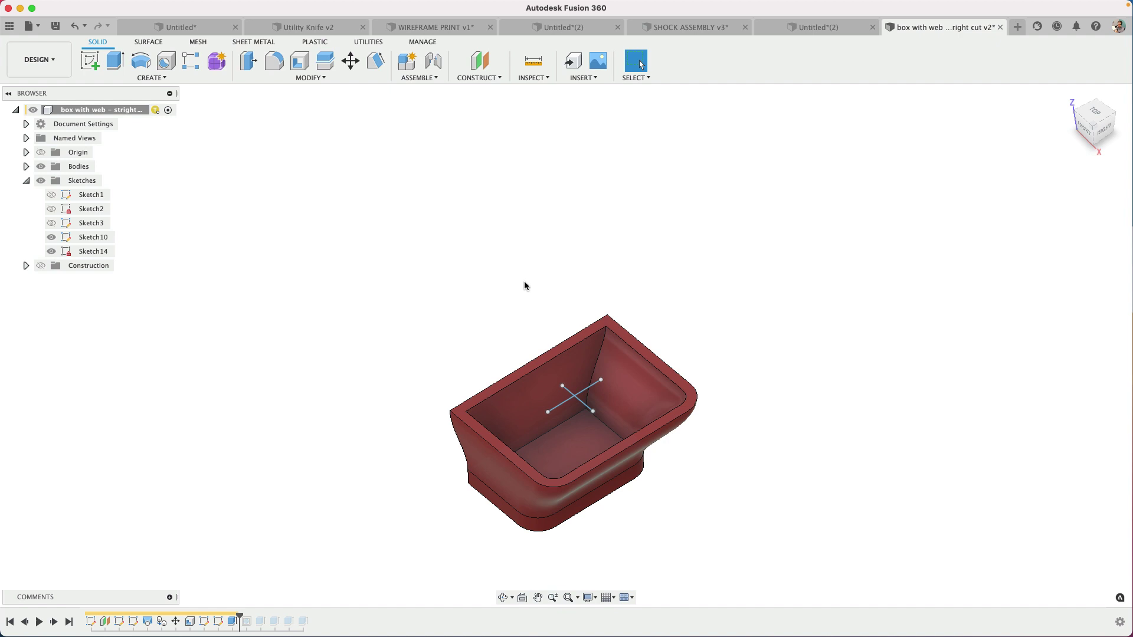
pyautogui.write('sWE')
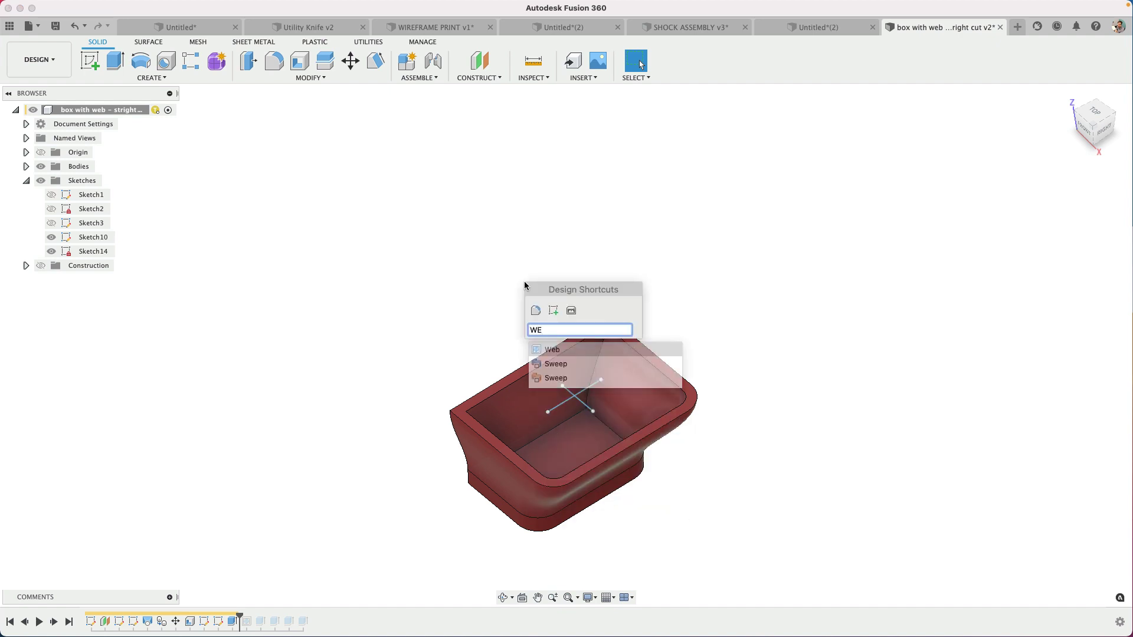
pyautogui.press('Return')
pyautogui.click(584, 407)
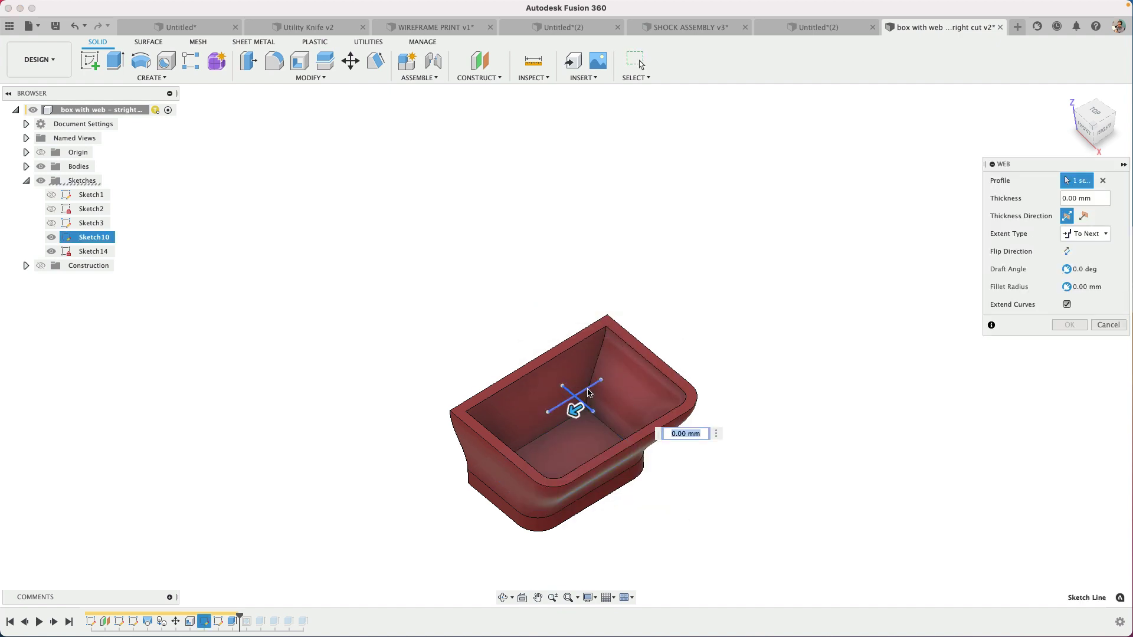
pyautogui.moveTo(579, 387); pyautogui.dragTo(575, 380)
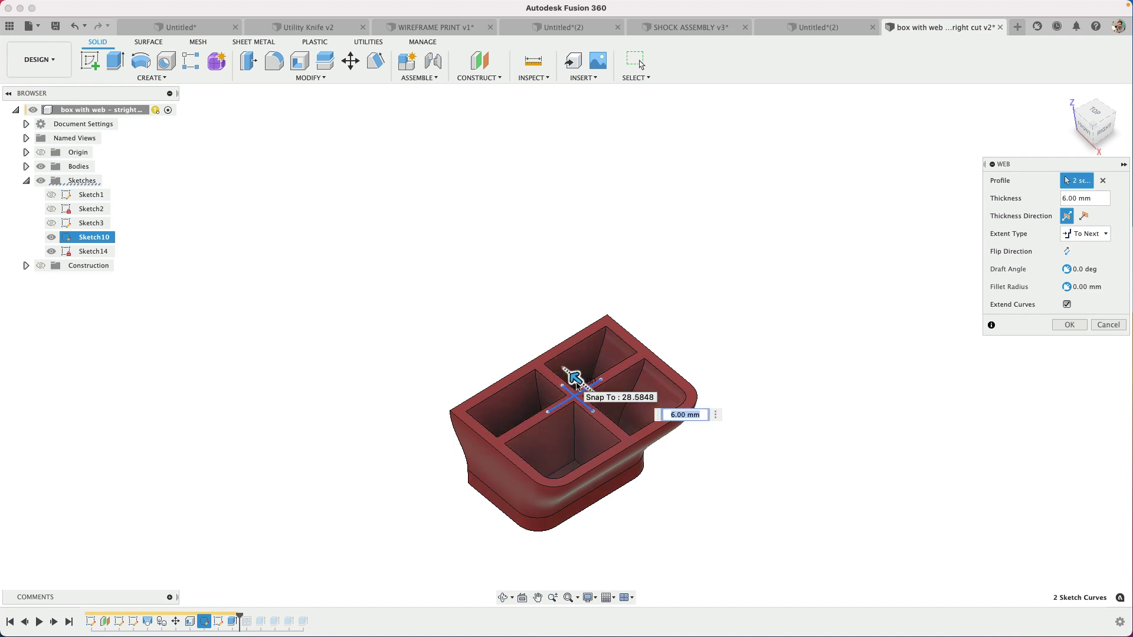
pyautogui.click(1068, 325)
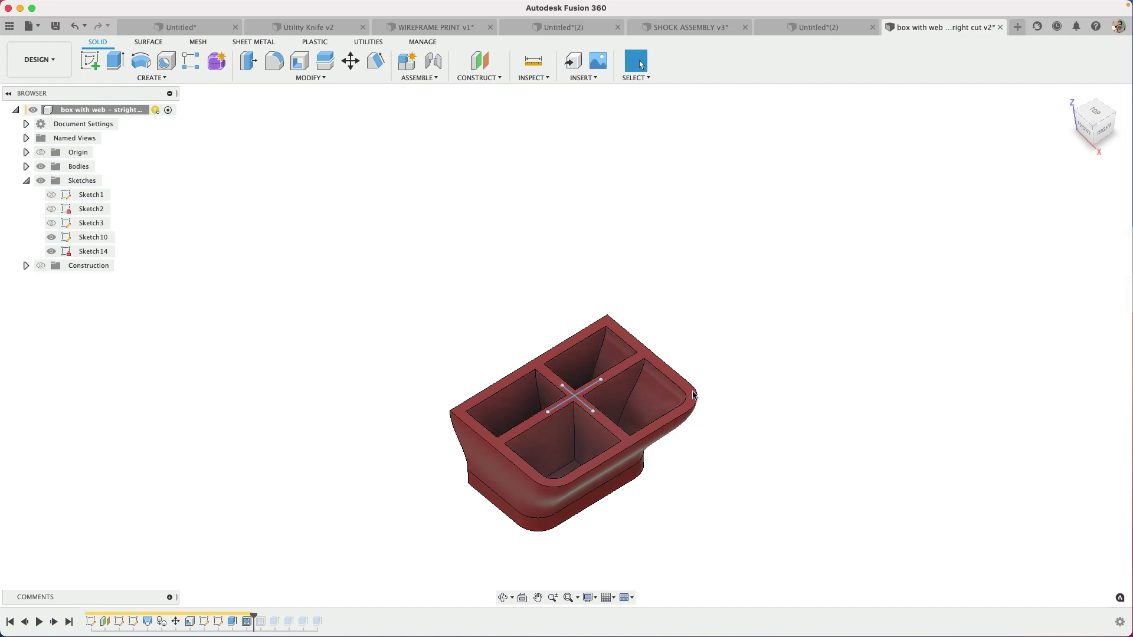
# - Cut away the solid floor by extruding the box's bottom face -10 mm
pyautogui.keyDown('shift'); pyautogui.moveTo(679, 448); pyautogui.dragTo(593, 486, button='middle'); pyautogui.keyUp('shift')
pyautogui.click(577, 476)
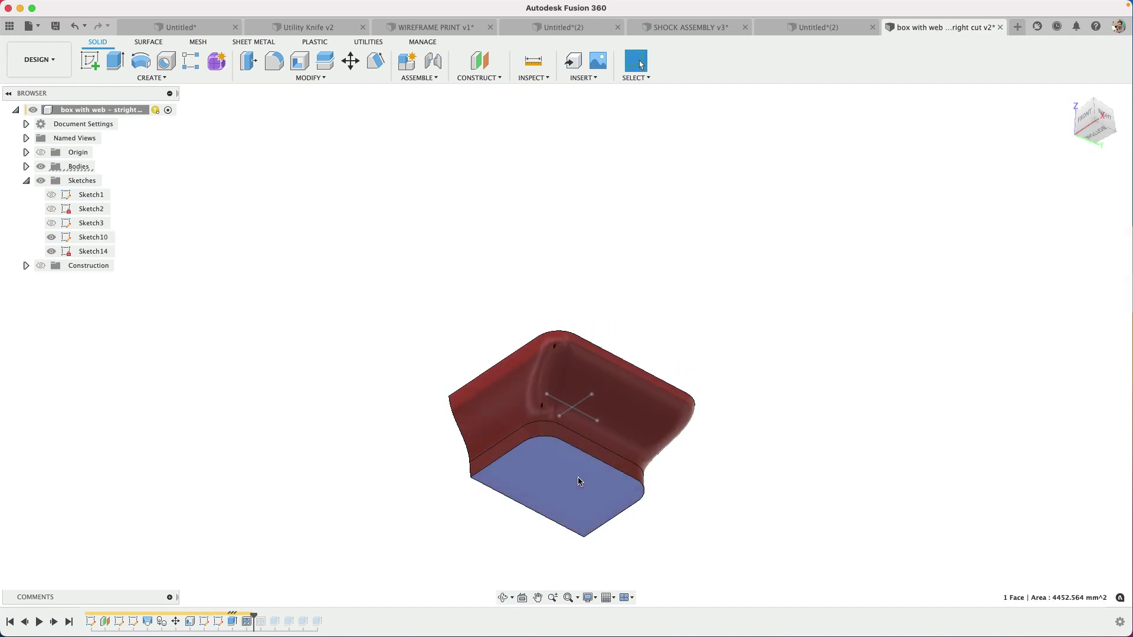
pyautogui.press('e')
pyautogui.moveTo(576, 476)
pyautogui.mouseDown()
pyautogui.moveTo(579, 497)
pyautogui.moveTo(577, 469)
pyautogui.mouseUp()
pyautogui.keyDown('shift'); pyautogui.moveTo(690, 336); pyautogui.dragTo(738, 361, button='middle'); pyautogui.keyUp('shift')
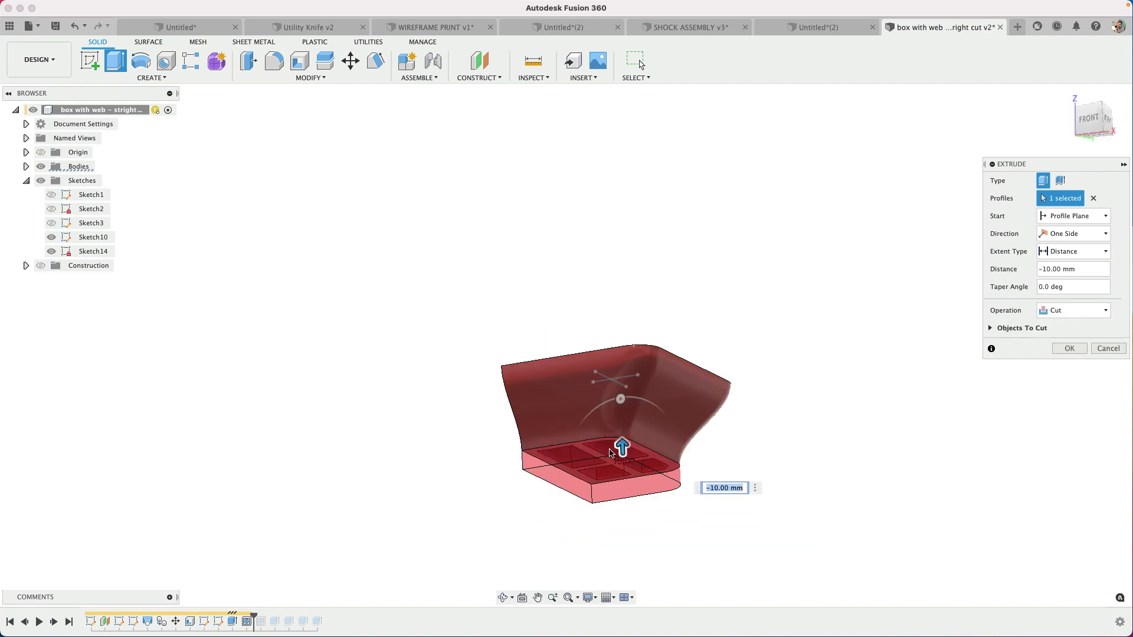
pyautogui.keyDown('shift'); pyautogui.moveTo(619, 445); pyautogui.dragTo(602, 490, button='middle'); pyautogui.keyUp('shift')
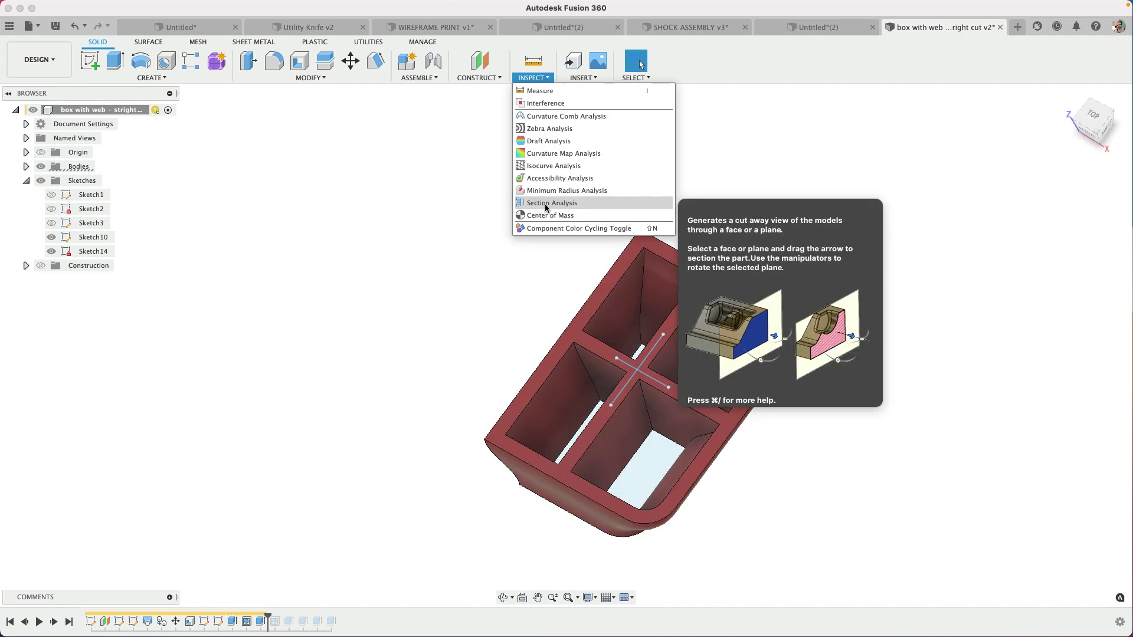
# - Inspect the divider walls with a Section Analysis from the top rim face, moving the section plane down to -41 mm and back up
pyautogui.click(546, 203)
pyautogui.click(568, 348)
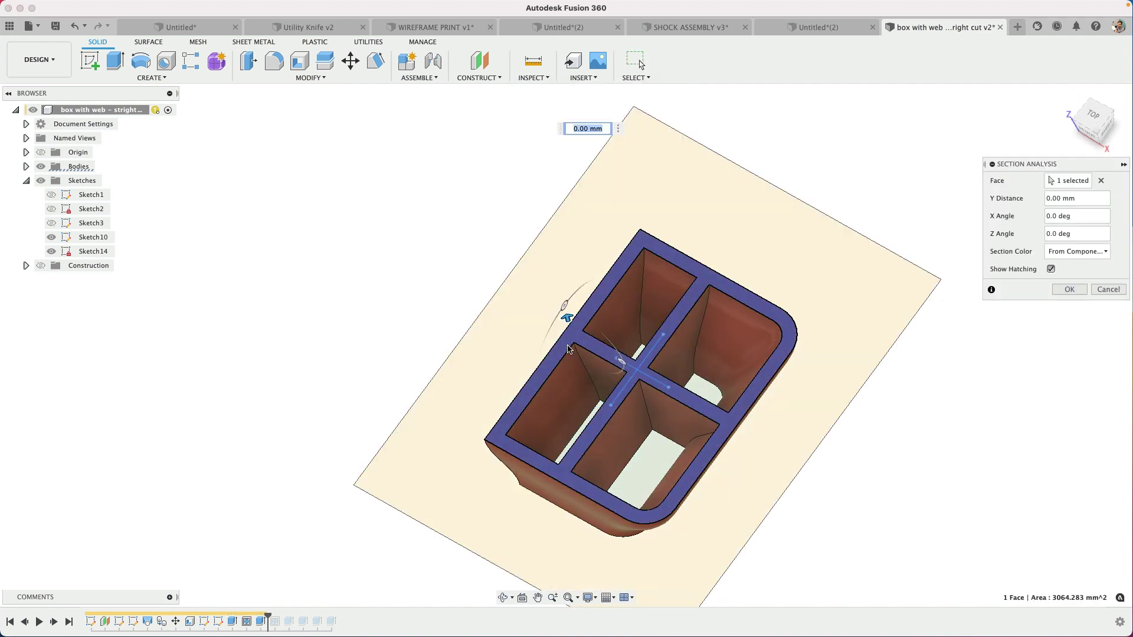
pyautogui.moveTo(570, 322); pyautogui.dragTo(579, 365)
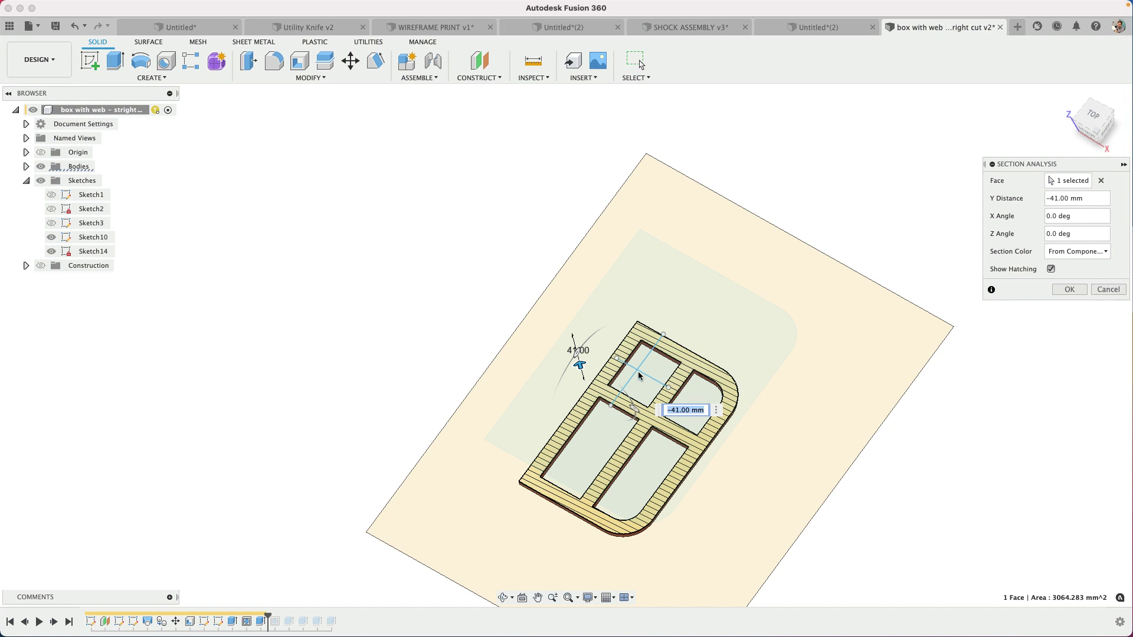
pyautogui.moveTo(581, 365); pyautogui.dragTo(573, 315)
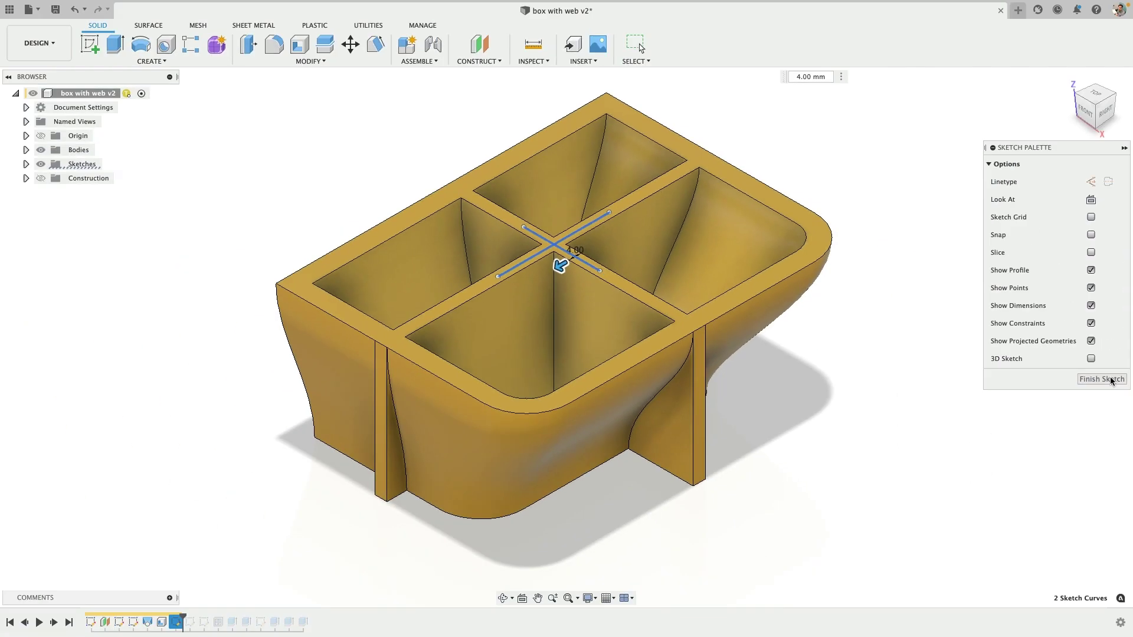
# - Finish the sketch and edit the shell to remove only the top face, giving the box a closed floor
pyautogui.click(1101, 379)
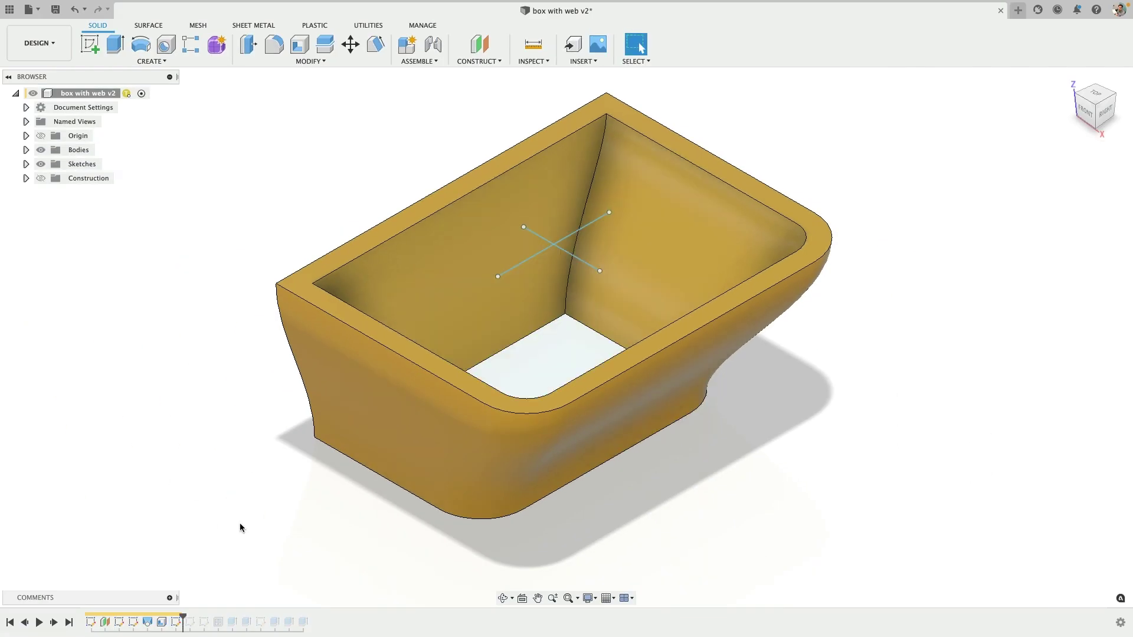
pyautogui.rightClick(171, 623)
pyautogui.click(201, 517)
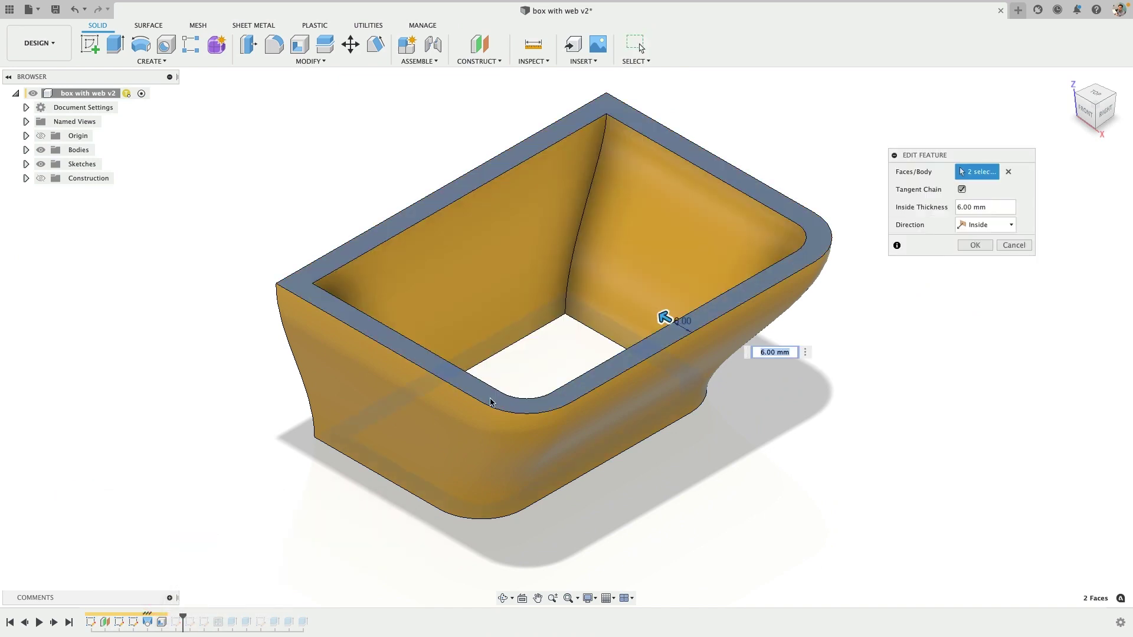
pyautogui.click(1007, 171)
pyautogui.click(602, 230)
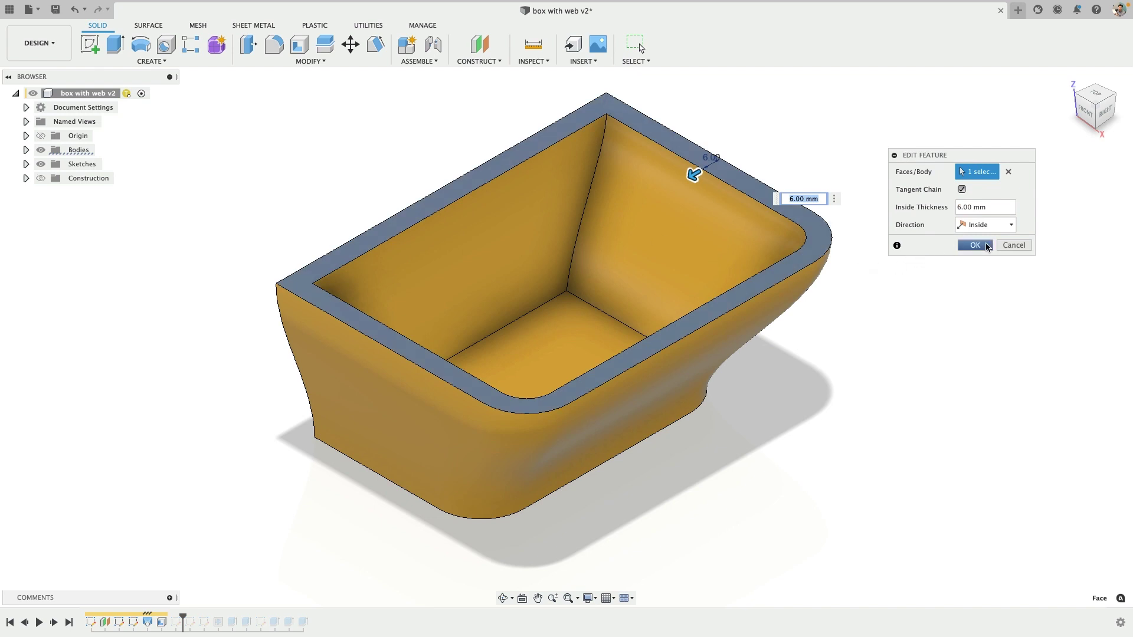
pyautogui.moveTo(852, 272)
pyautogui.keyDown('shift'); pyautogui.mouseDown(button='middle')
pyautogui.moveTo(779, 283)
pyautogui.moveTo(782, 263)
pyautogui.moveTo(845, 258)
pyautogui.mouseUp(button='middle'); pyautogui.keyUp('shift')
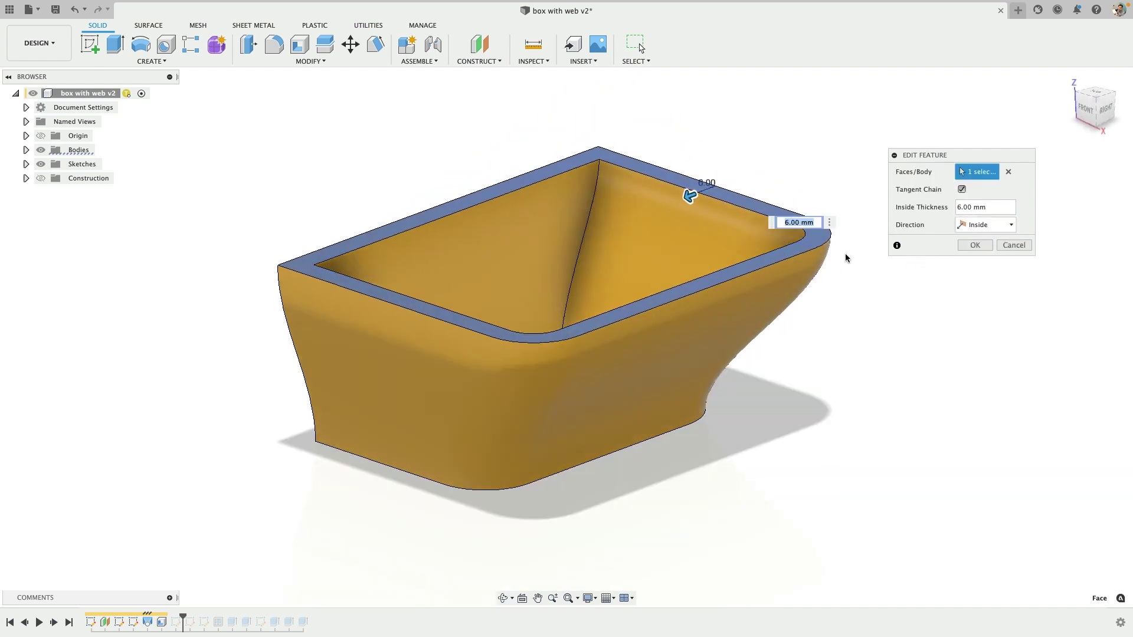
pyautogui.click(972, 246)
pyautogui.keyDown('shift'); pyautogui.moveTo(742, 245); pyautogui.dragTo(732, 272, button='middle'); pyautogui.keyUp('shift')
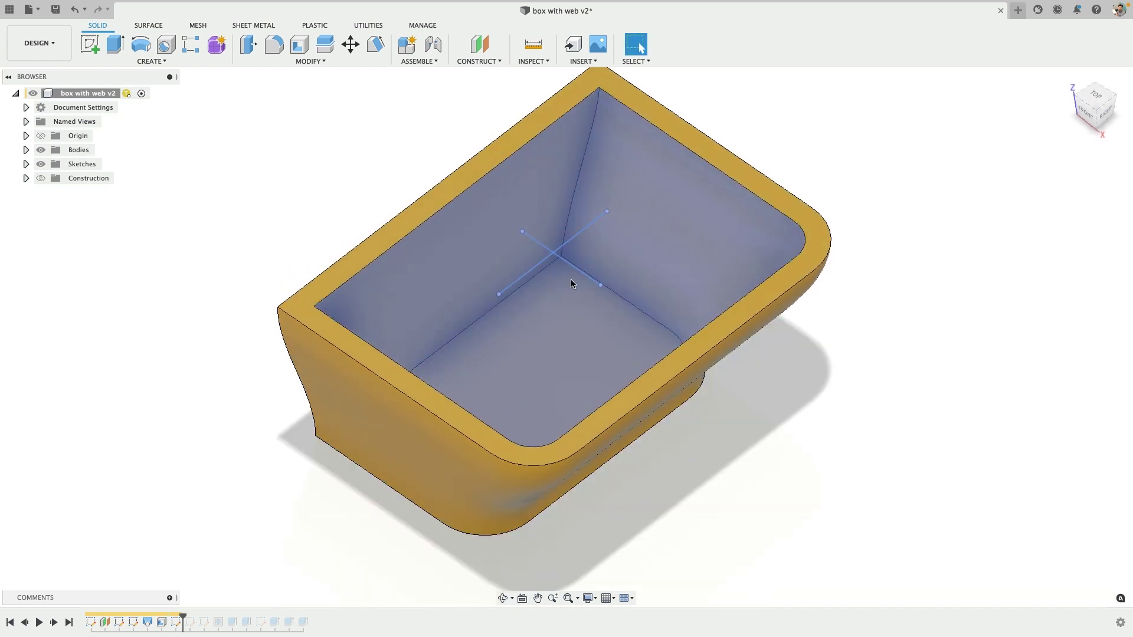
pyautogui.write('s')
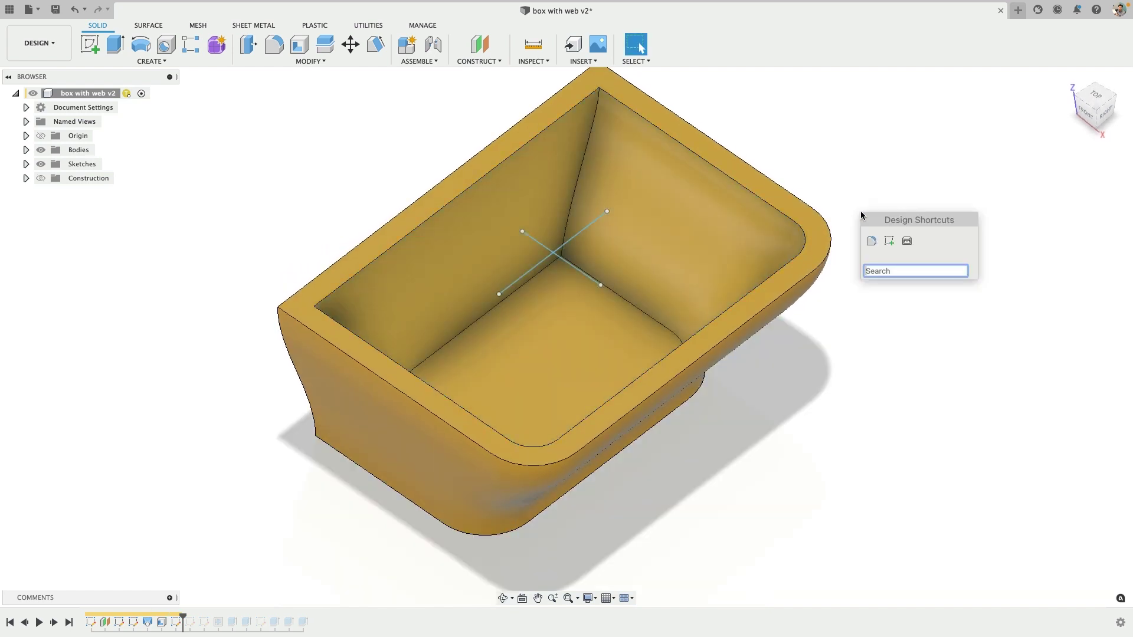
pyautogui.write('web')
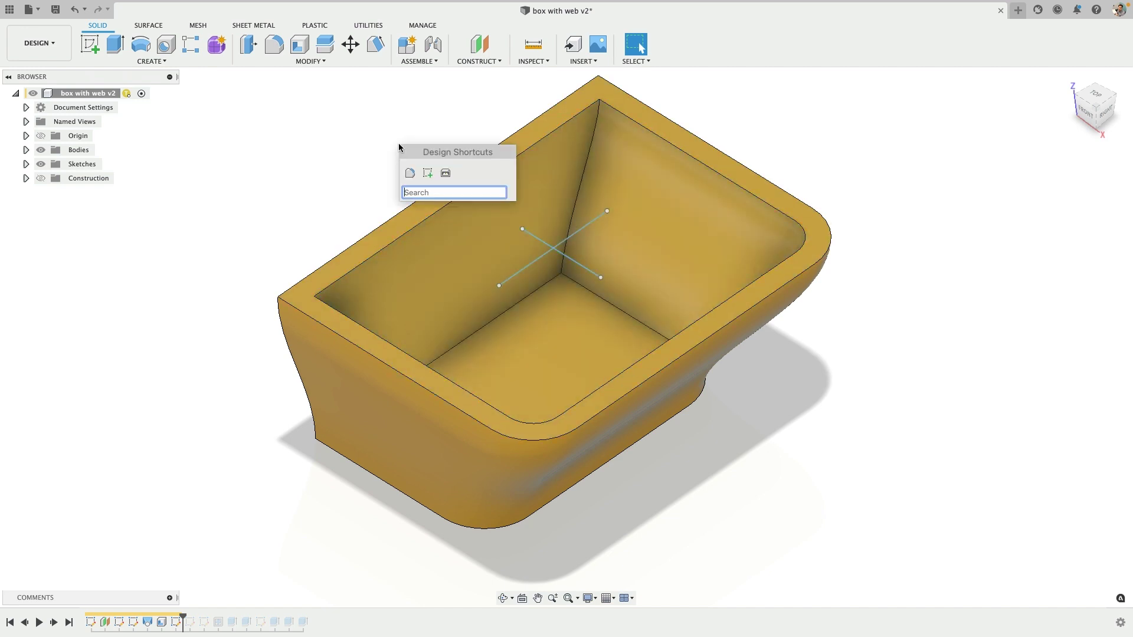
pyautogui.press('Escape')
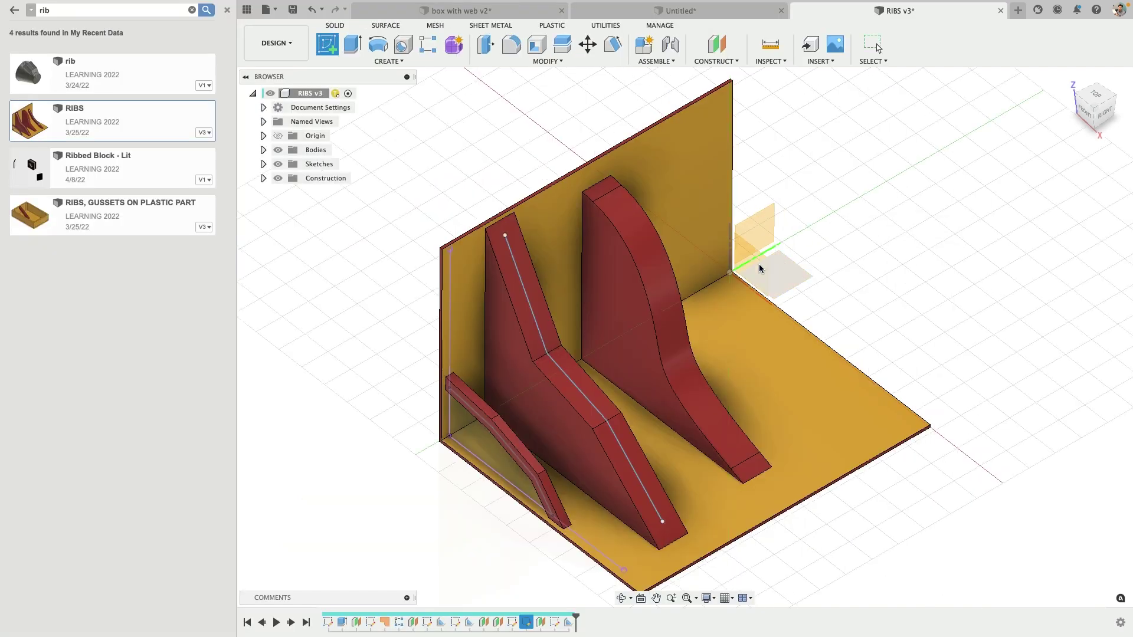
# - Switch to the RIBS part and start a new sketch on the vertical construction plane Plane7 beside the existing ribs
pyautogui.keyDown('shift'); pyautogui.moveTo(655, 293); pyautogui.dragTo(674, 277, button='middle'); pyautogui.keyUp('shift')
pyautogui.keyDown('shift'); pyautogui.moveTo(543, 363); pyautogui.dragTo(555, 371, button='middle'); pyautogui.keyUp('shift')
pyautogui.press('s')
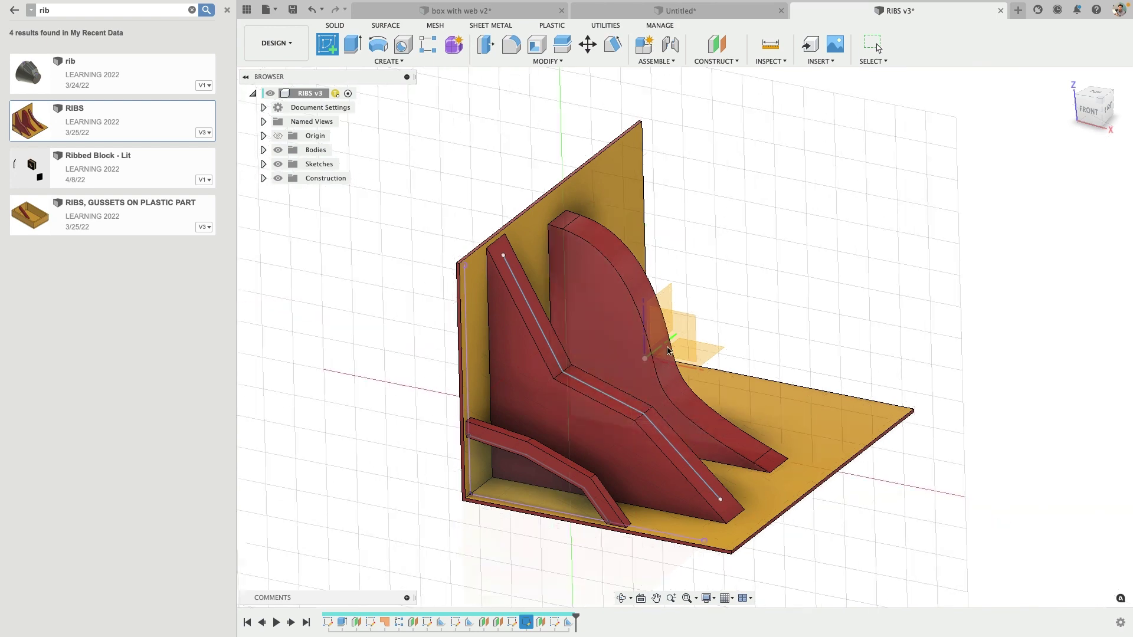
pyautogui.moveTo(693, 338)
pyautogui.keyDown('shift'); pyautogui.mouseDown(button='middle')
pyautogui.moveTo(681, 347)
pyautogui.moveTo(673, 322)
pyautogui.mouseUp(button='middle'); pyautogui.keyUp('shift')
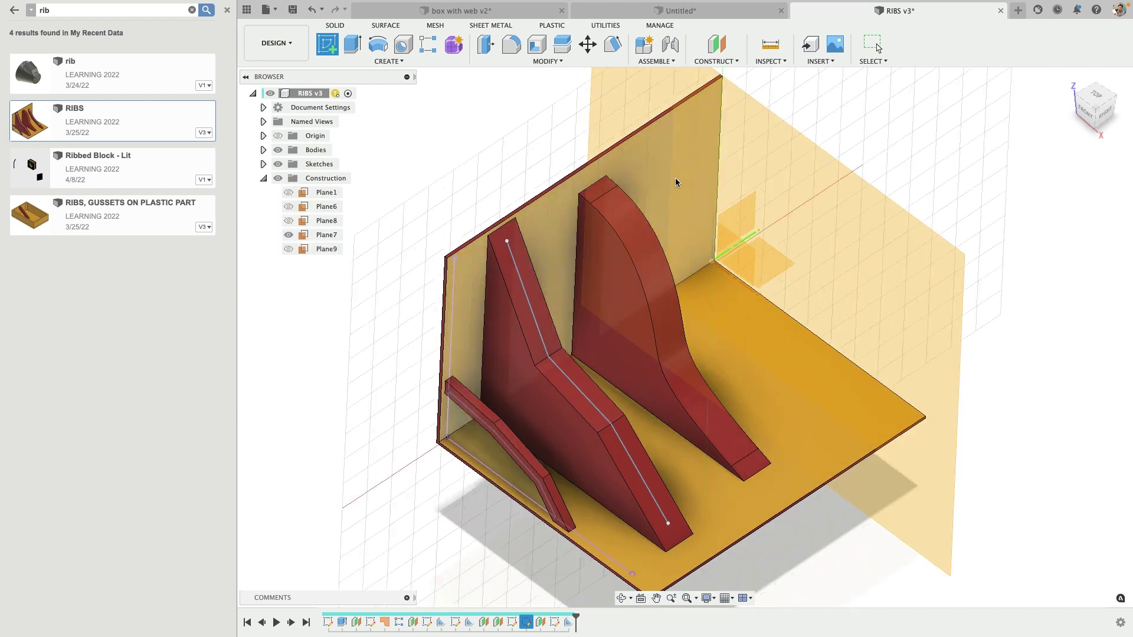
pyautogui.click(728, 144)
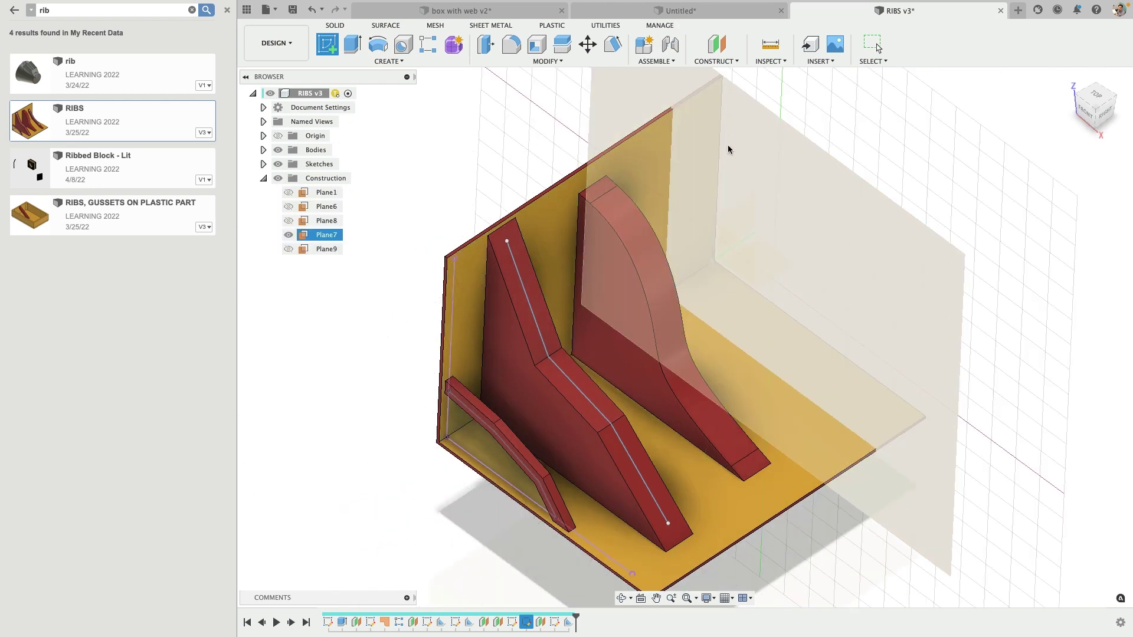
pyautogui.click(732, 146)
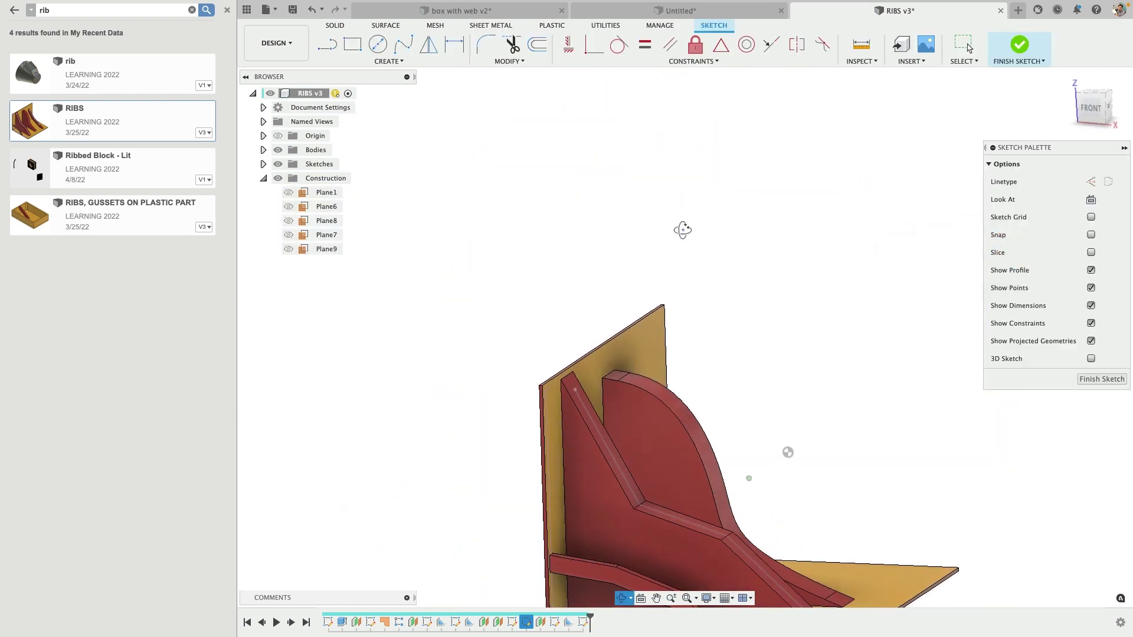
# - Sketch two connected lines sloping from the upright plate toward the base plate, the lower one about 29 mm long
pyautogui.moveTo(666, 221)
pyautogui.keyDown('shift'); pyautogui.mouseDown(button='middle')
pyautogui.moveTo(696, 227)
pyautogui.moveTo(676, 232)
pyautogui.mouseUp(button='middle'); pyautogui.keyUp('shift')
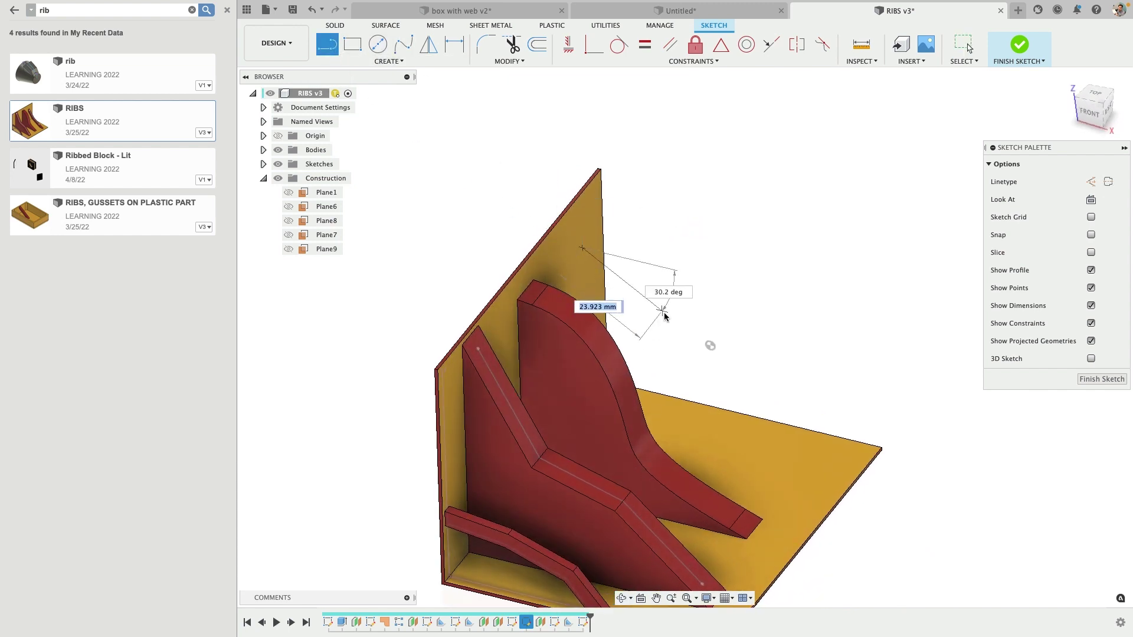
pyautogui.click(703, 359)
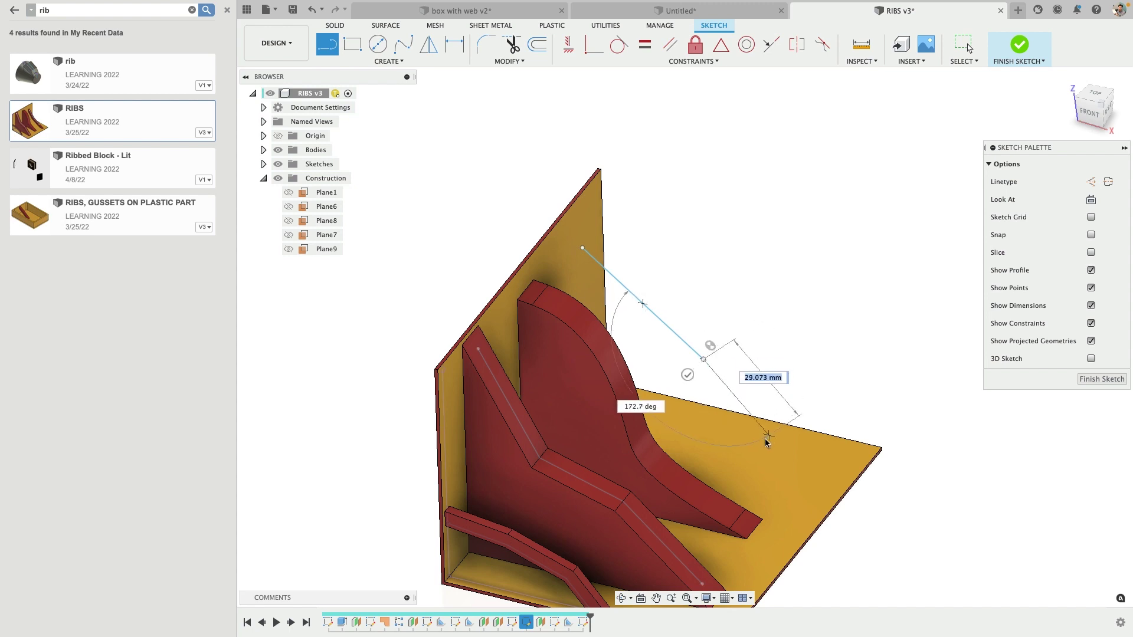
pyautogui.click(765, 440)
pyautogui.press('Escape')
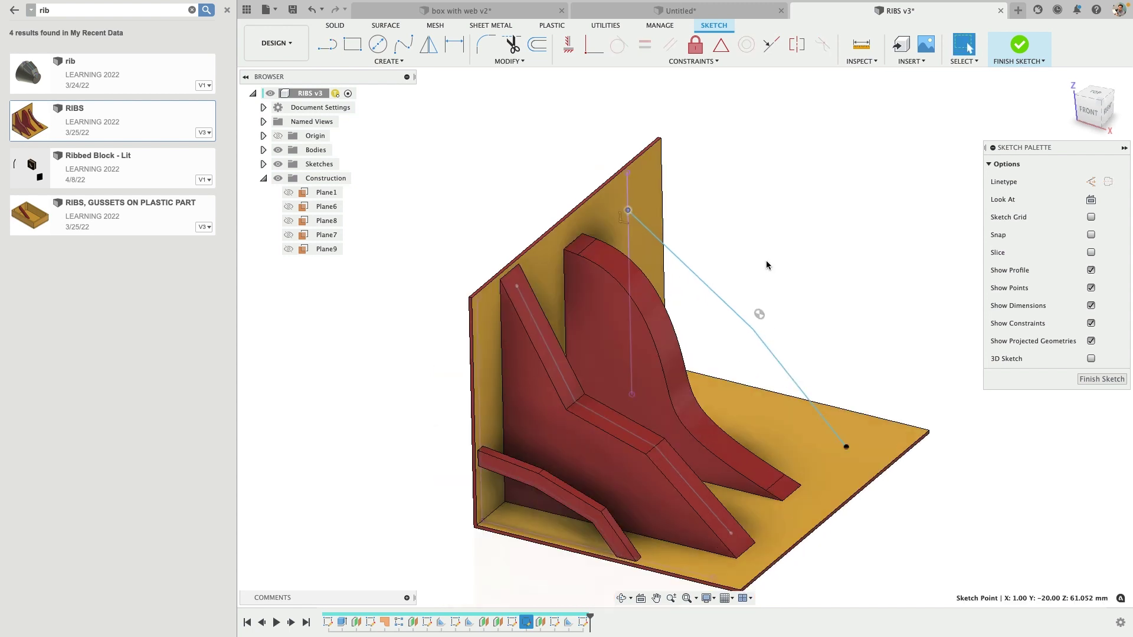
# - Create a 5 mm thick Rib from the two connected sketch lines, with extent To Next
pyautogui.moveTo(766, 260)
pyautogui.keyDown('shift'); pyautogui.mouseDown(button='middle')
pyautogui.moveTo(697, 231)
pyautogui.moveTo(727, 243)
pyautogui.mouseUp(button='middle'); pyautogui.keyUp('shift')
pyautogui.write('s')
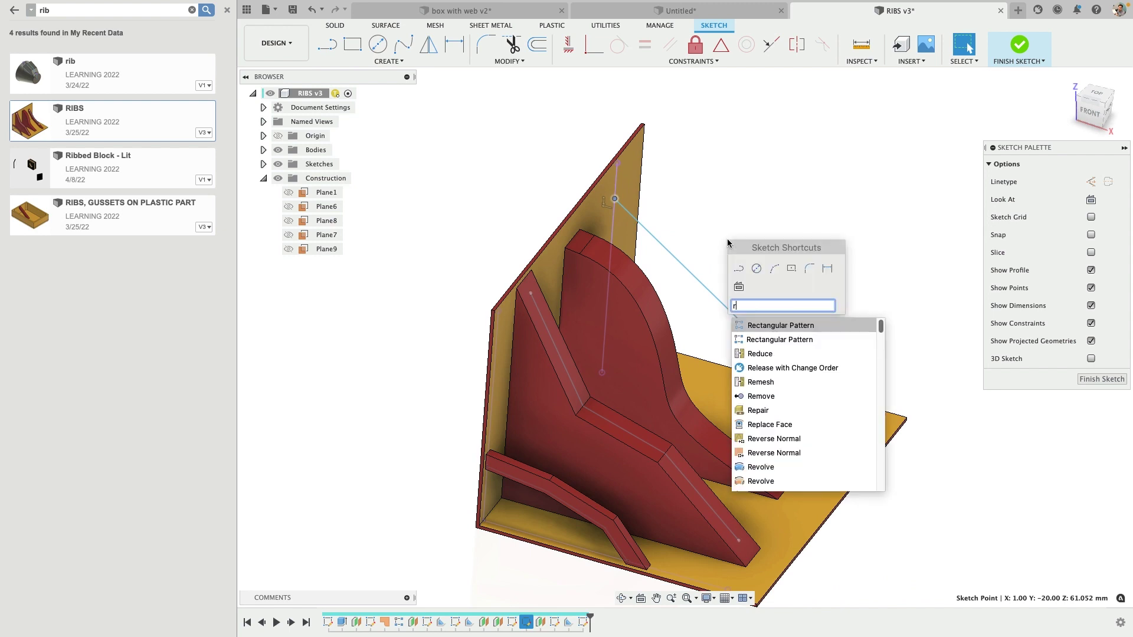
pyautogui.write('rib')
pyautogui.press('Return')
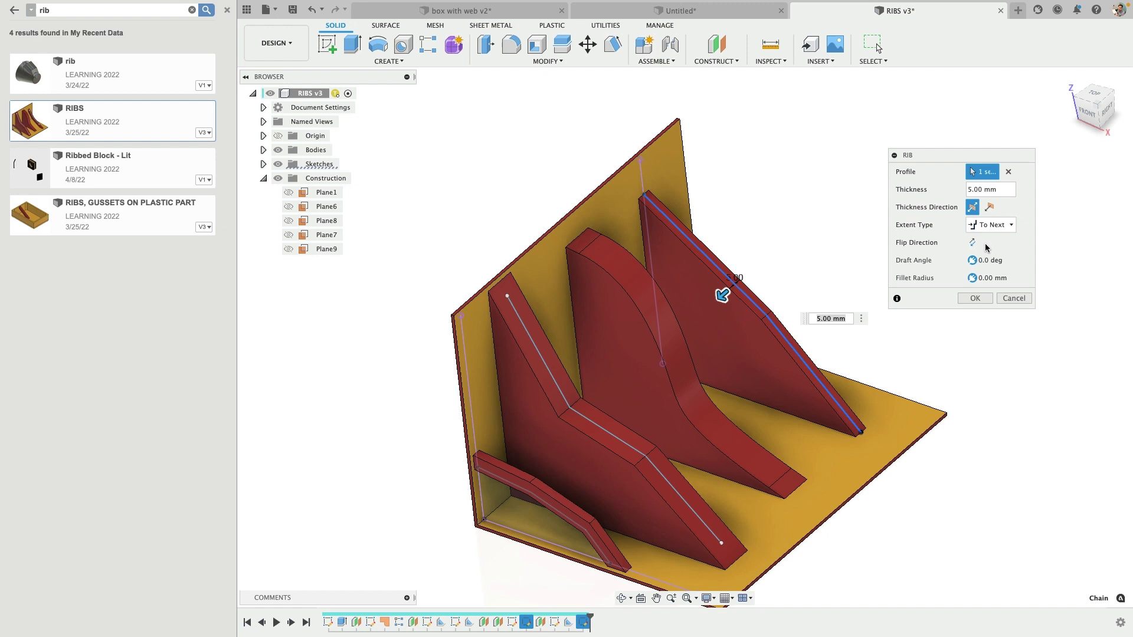
# - Change the rib's Extent Type to Distance and adjust its size by hand in the model
pyautogui.click(1000, 226)
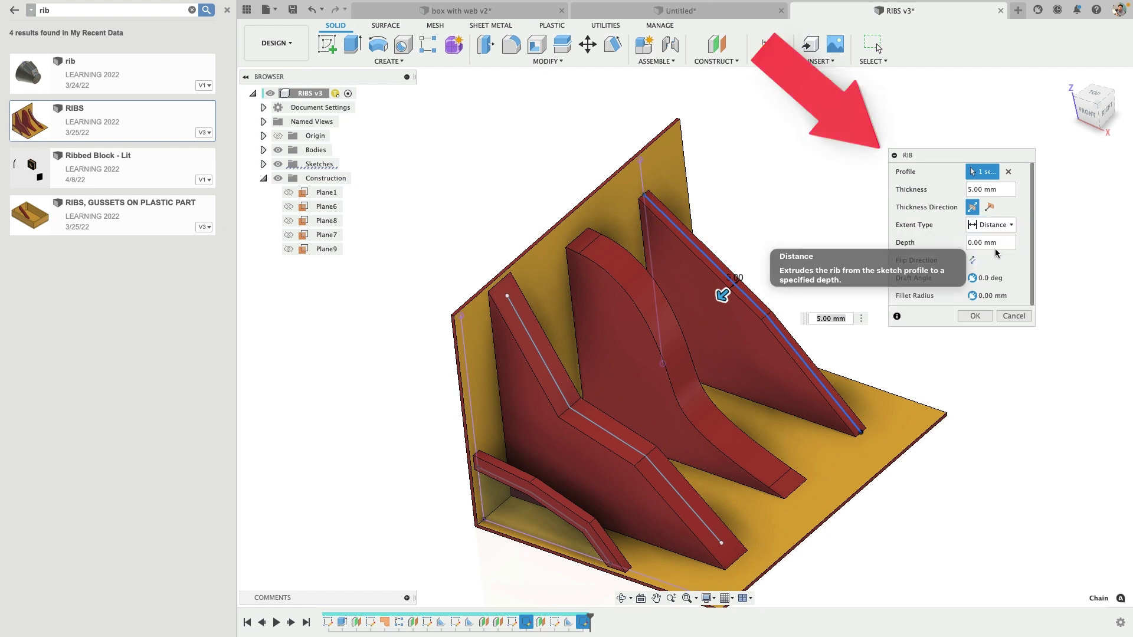
pyautogui.click(994, 252)
pyautogui.moveTo(730, 293); pyautogui.dragTo(725, 321)
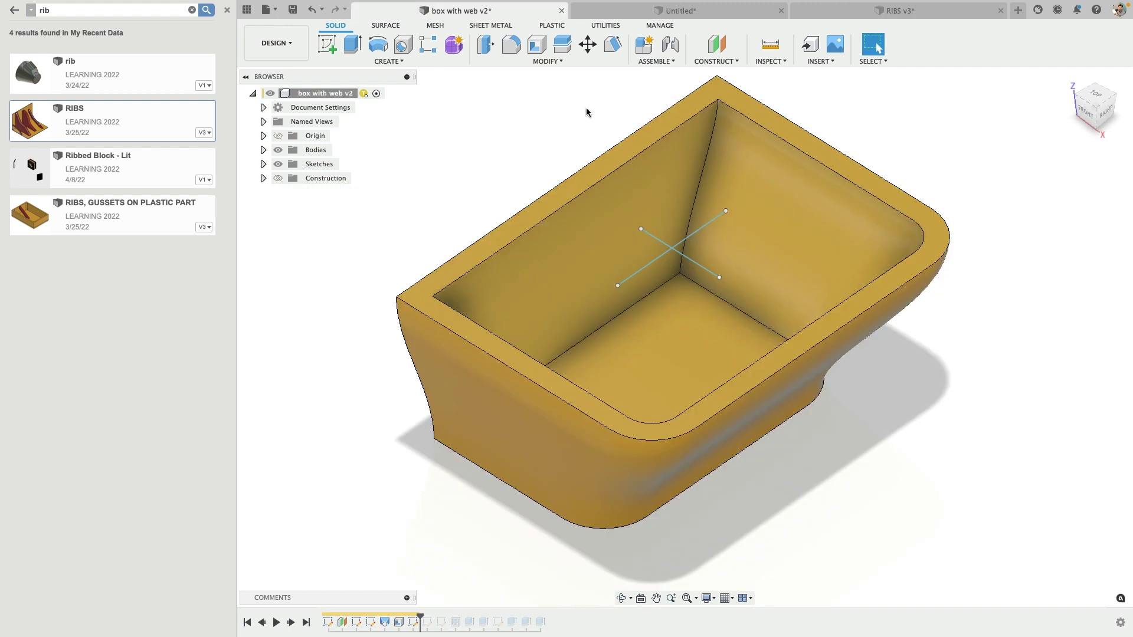
# - Back in the box with web design, create a 7 mm thick Web from both crossing lines, extent To Next with Extend Curves enabled
pyautogui.write('sweb')
pyautogui.press('Return')
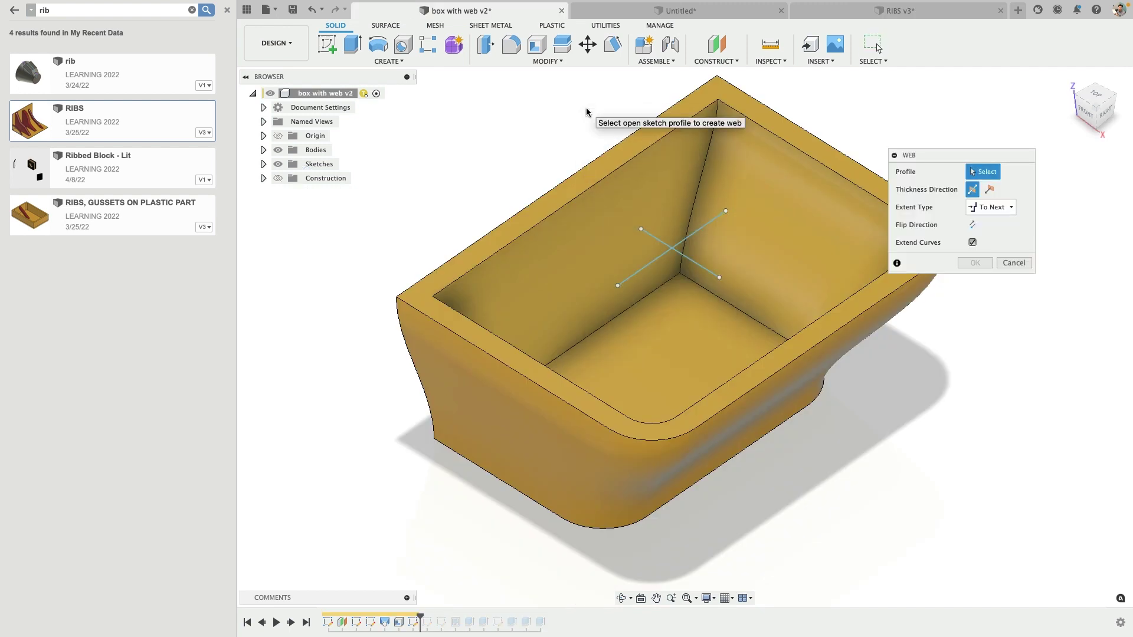
pyautogui.click(682, 244)
pyautogui.click(683, 255)
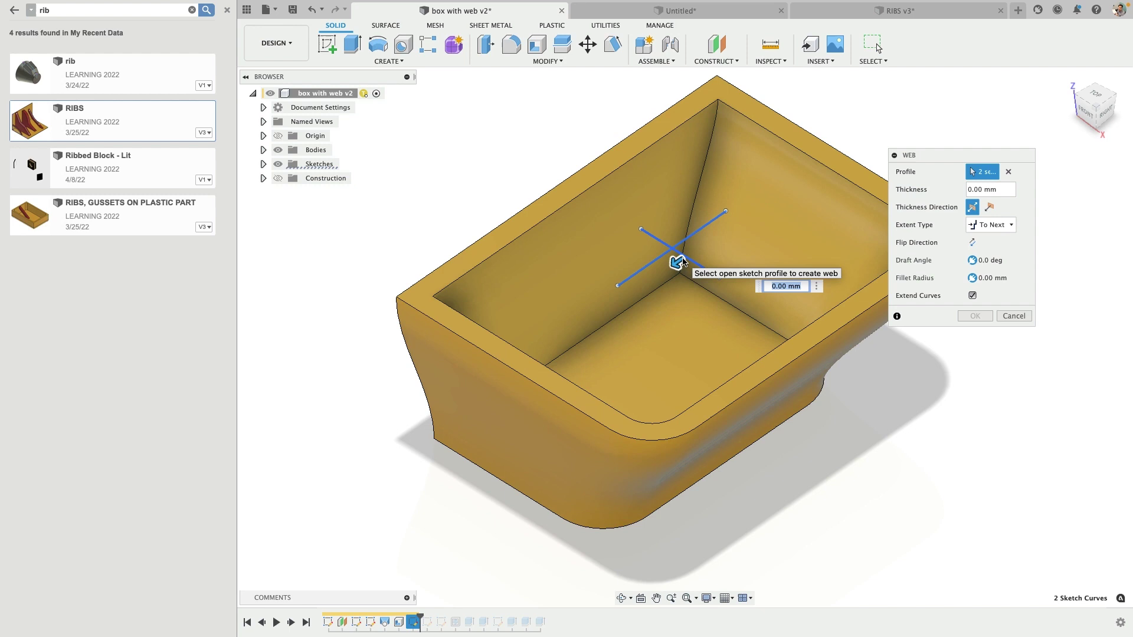
pyautogui.moveTo(680, 259); pyautogui.dragTo(672, 277)
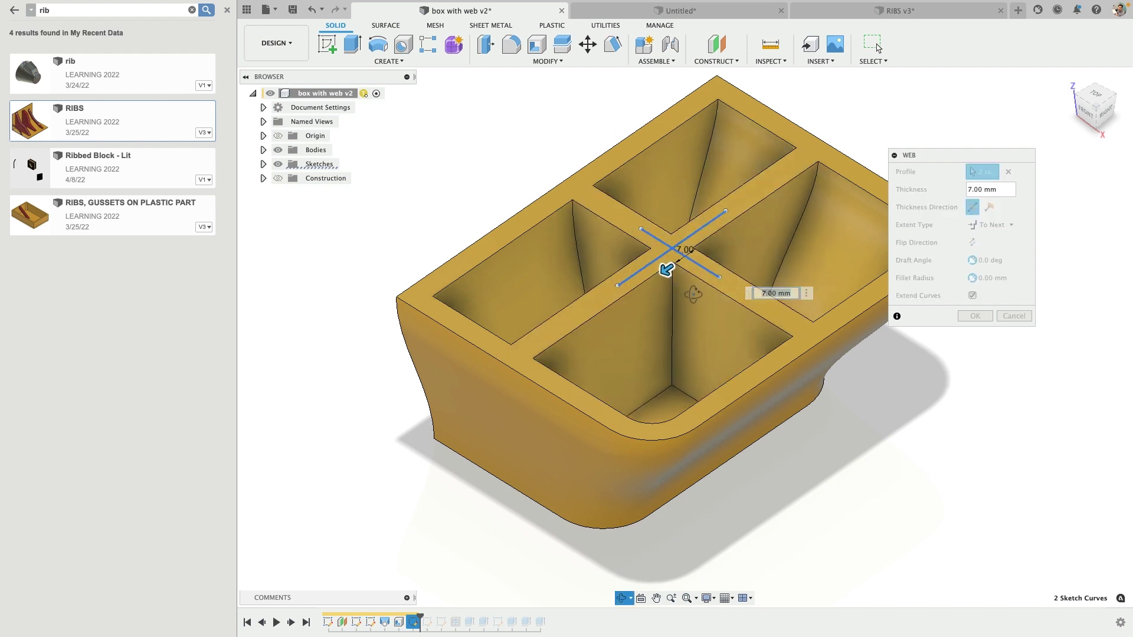
pyautogui.keyDown('shift'); pyautogui.moveTo(671, 276); pyautogui.dragTo(701, 291, button='middle'); pyautogui.keyUp('shift')
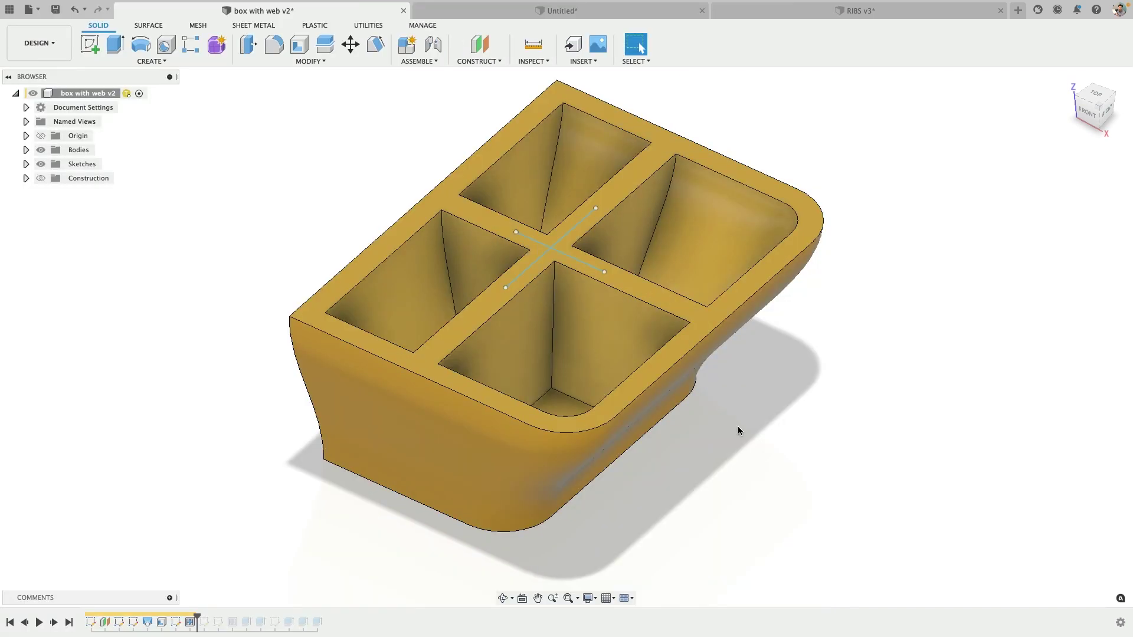
# - Cut away the floor of the front compartment with the rounded corner by extruding its floor face -18 mm
pyautogui.keyDown('shift'); pyautogui.moveTo(737, 426); pyautogui.dragTo(733, 443, button='middle'); pyautogui.keyUp('shift')
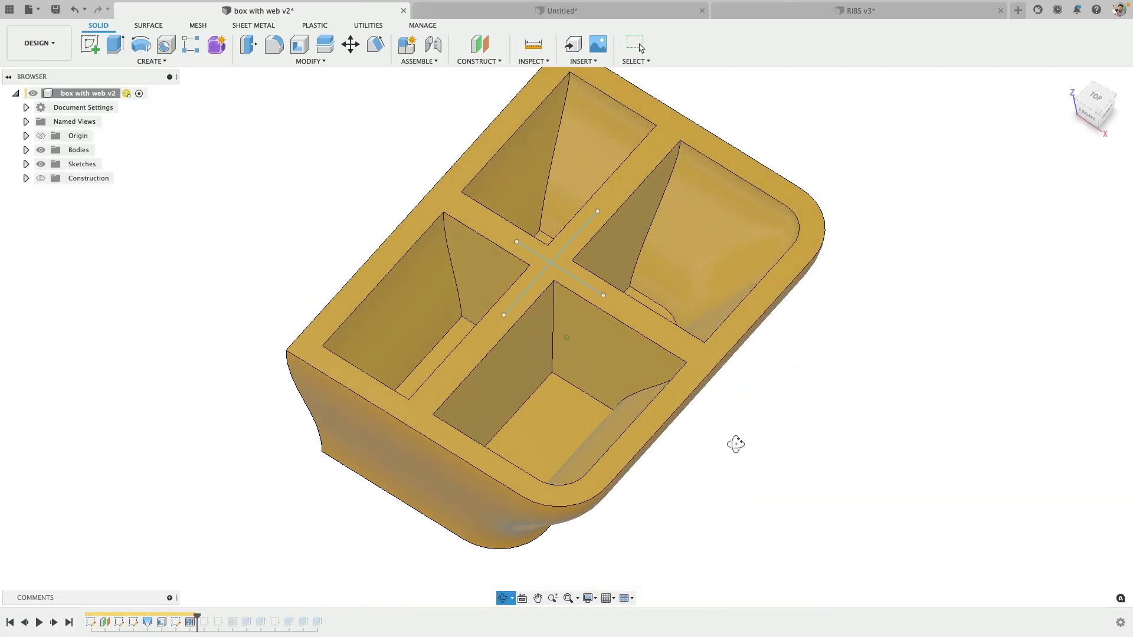
pyautogui.click(561, 422)
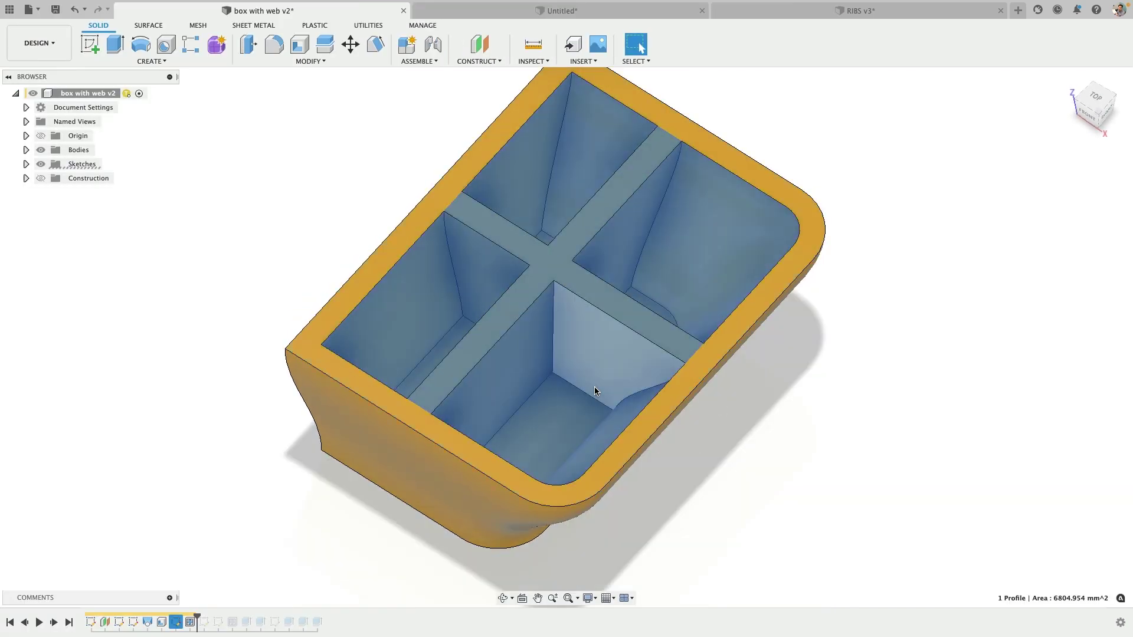
pyautogui.click(720, 475)
pyautogui.click(547, 429)
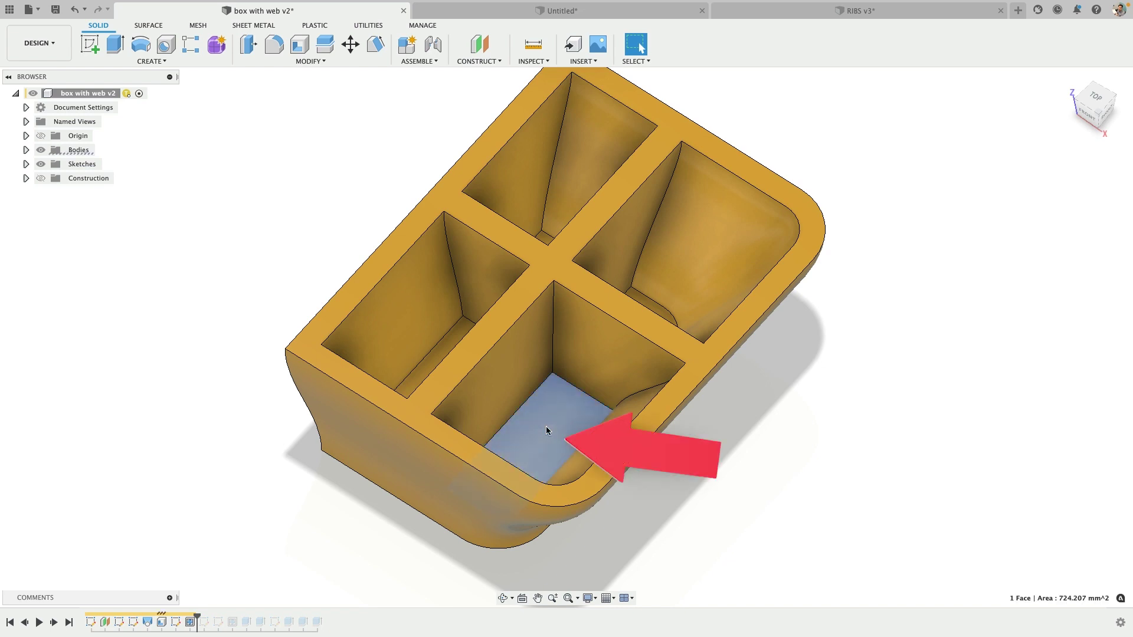
pyautogui.press('e')
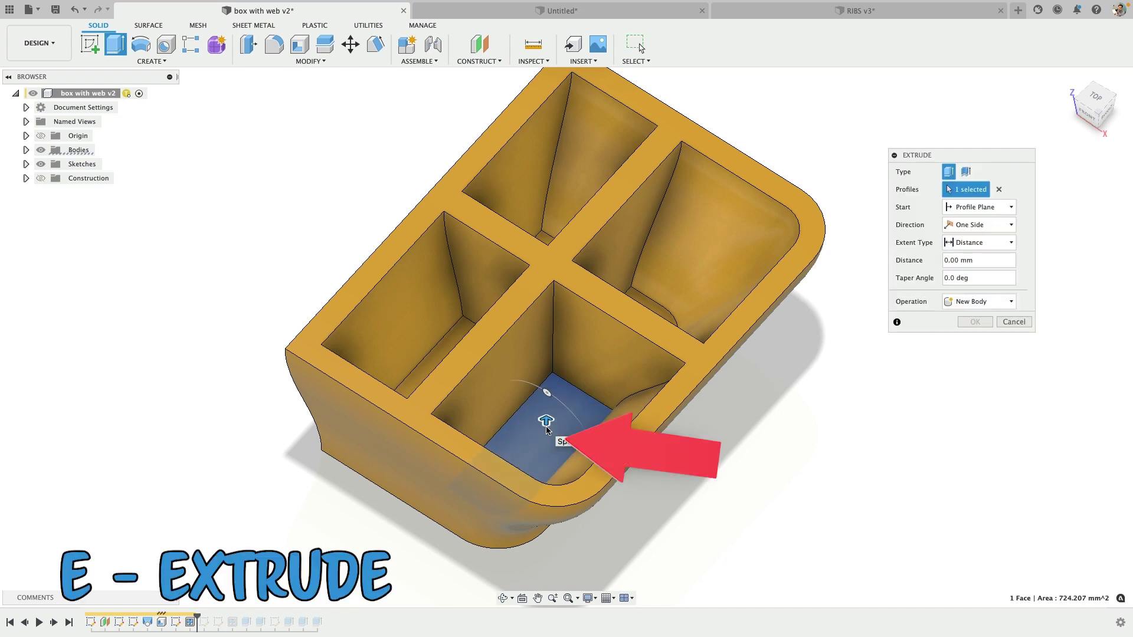
pyautogui.keyDown('shift'); pyautogui.moveTo(544, 406); pyautogui.dragTo(547, 417, button='middle'); pyautogui.keyUp('shift')
pyautogui.moveTo(549, 419); pyautogui.dragTo(549, 418)
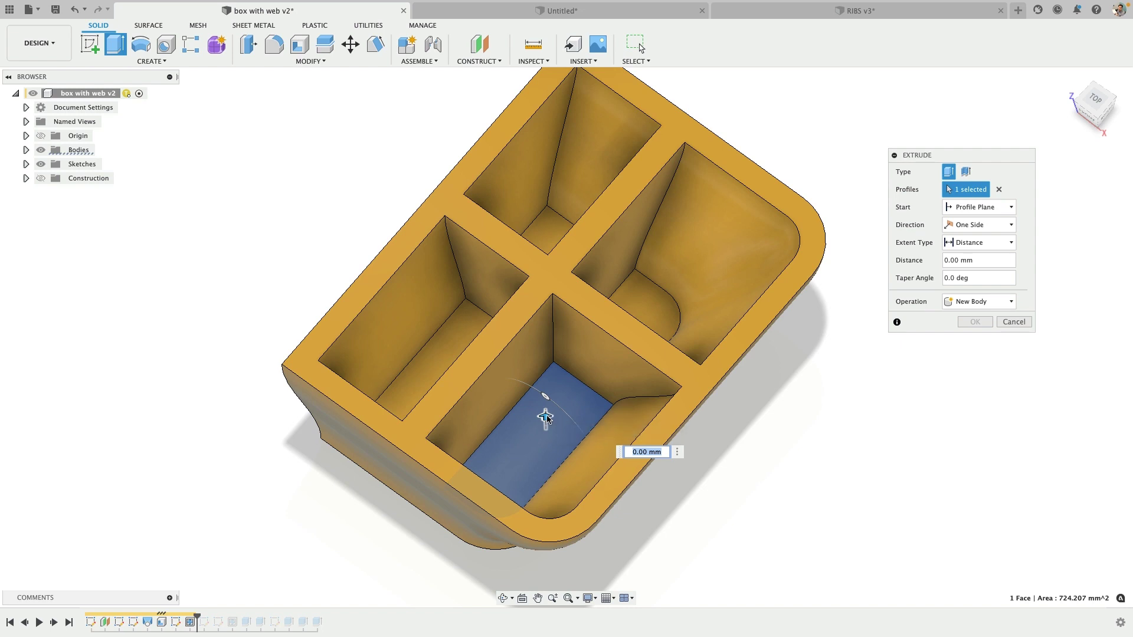
pyautogui.moveTo(546, 416); pyautogui.dragTo(554, 440)
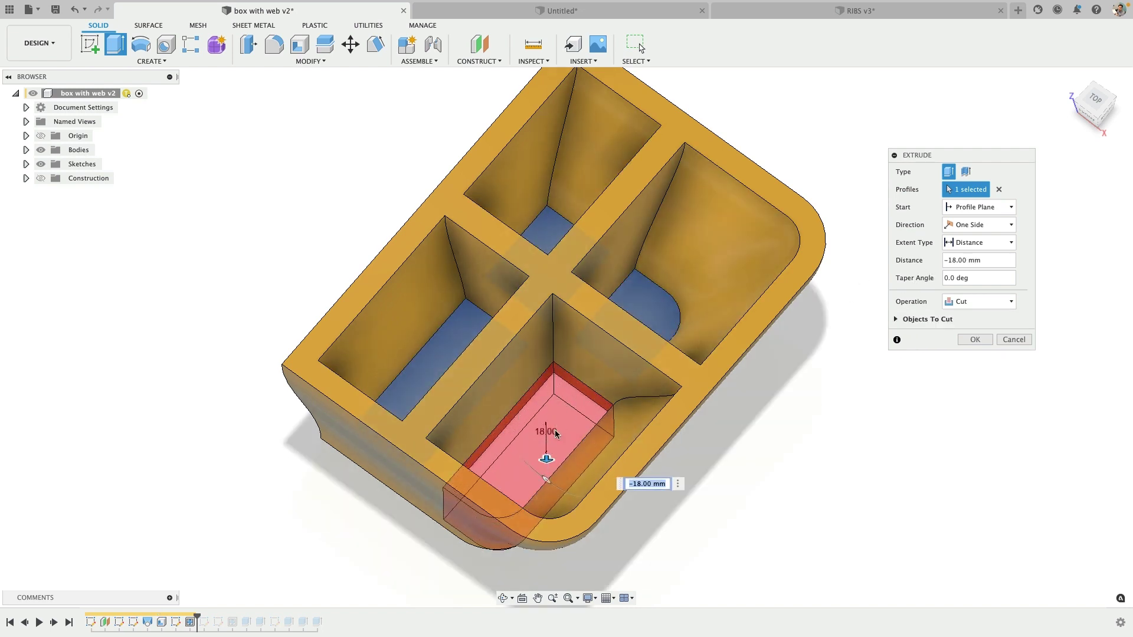
pyautogui.click(976, 339)
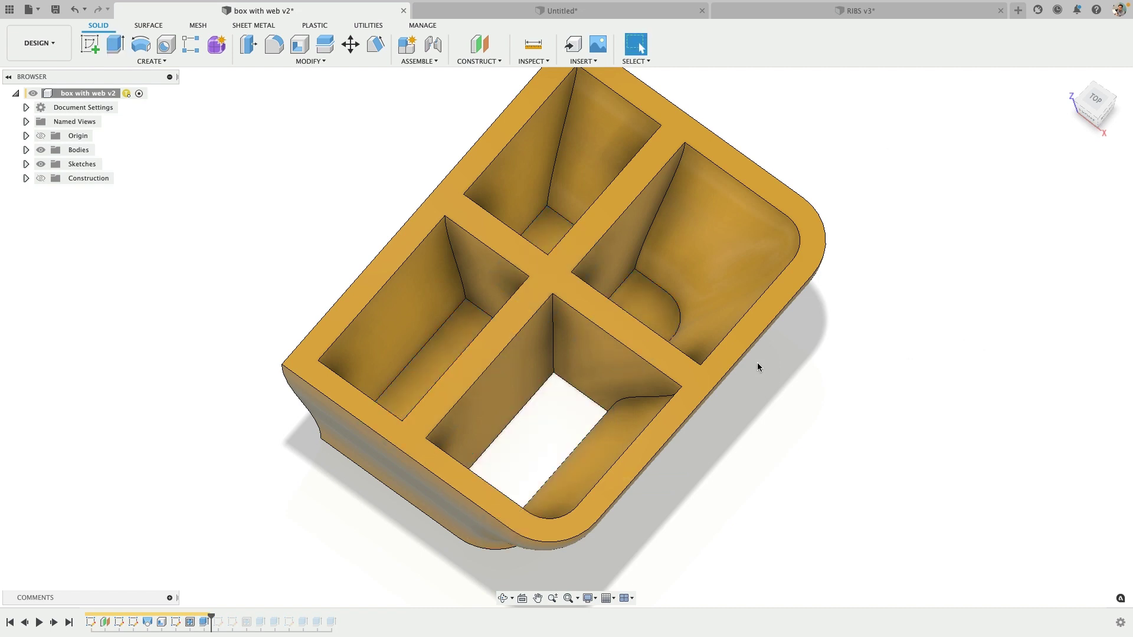
# - Cut away the floor of the rear rounded-corner compartment by extruding its floor face downward through the box
pyautogui.press('e')
pyautogui.click(663, 314)
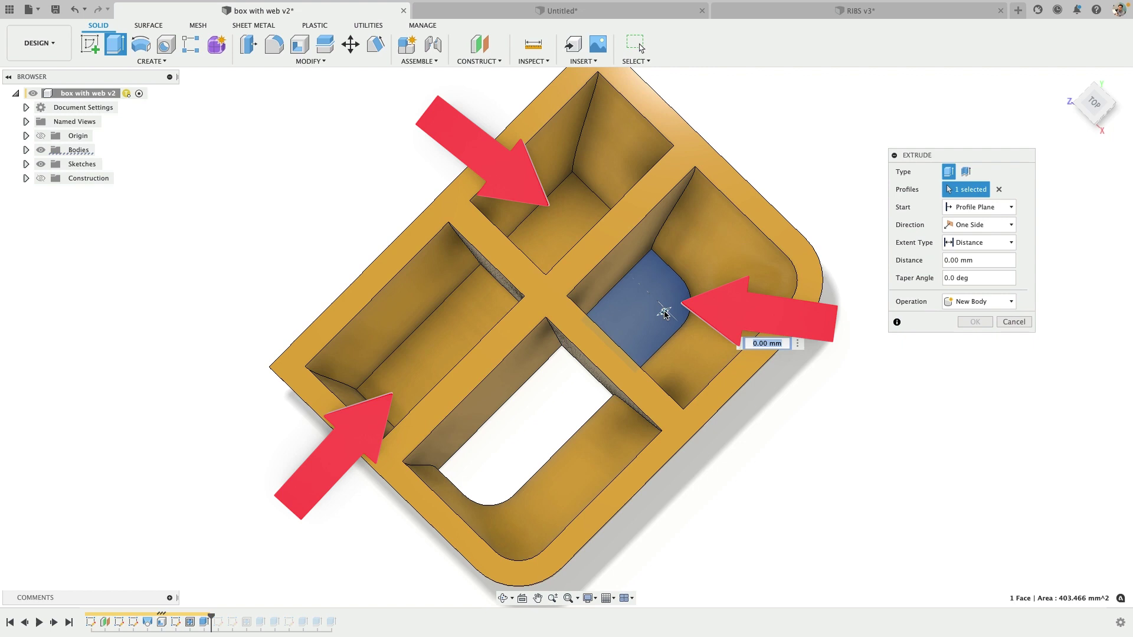
pyautogui.moveTo(664, 314); pyautogui.dragTo(672, 334)
pyautogui.click(975, 339)
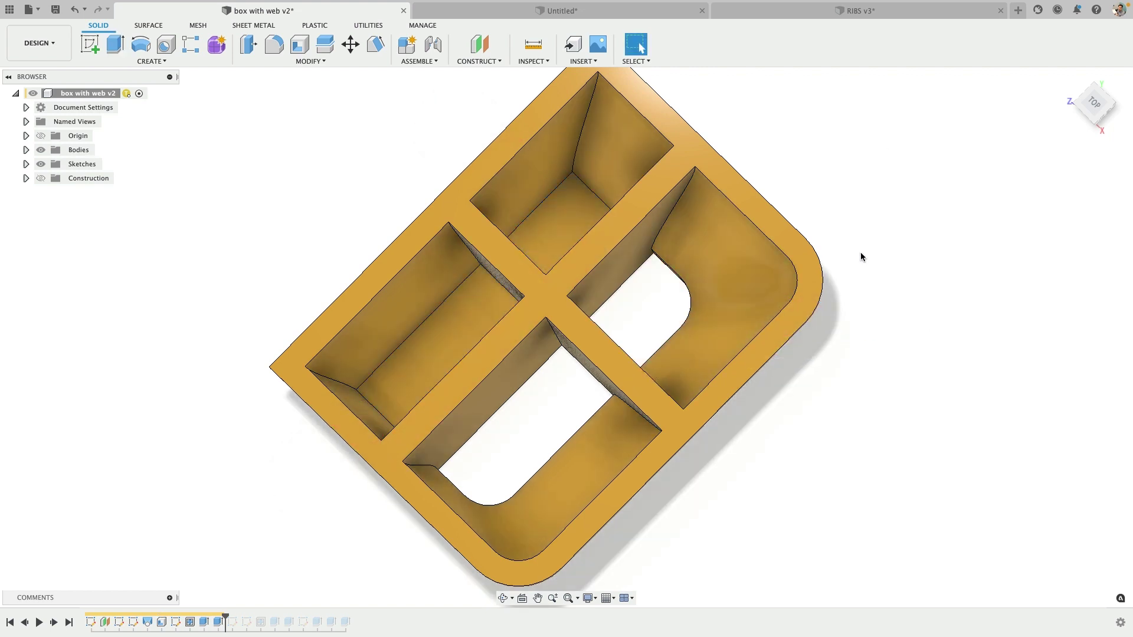
# - Repeat Extrude to cut away the floor of the rear square-cornered compartment
pyautogui.rightClick(861, 255)
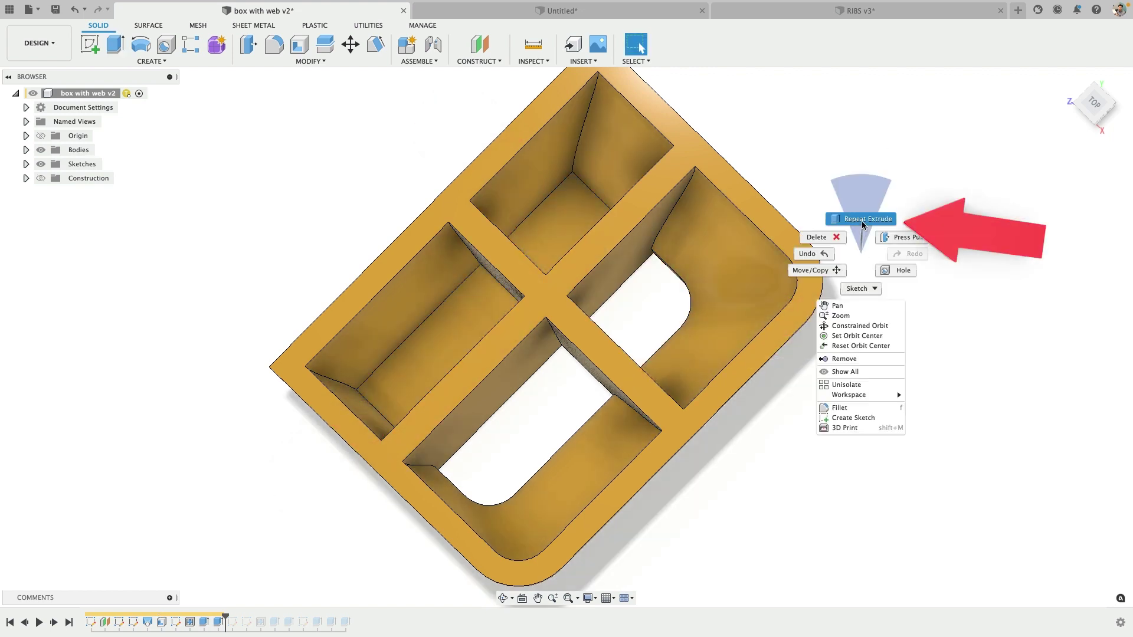
pyautogui.click(862, 220)
pyautogui.press('Return')
# - Repeat Extrude on the floor face of the front square-cornered compartment, cutting it -65 mm with extent type Distance
pyautogui.rightClick(848, 241)
pyautogui.click(855, 204)
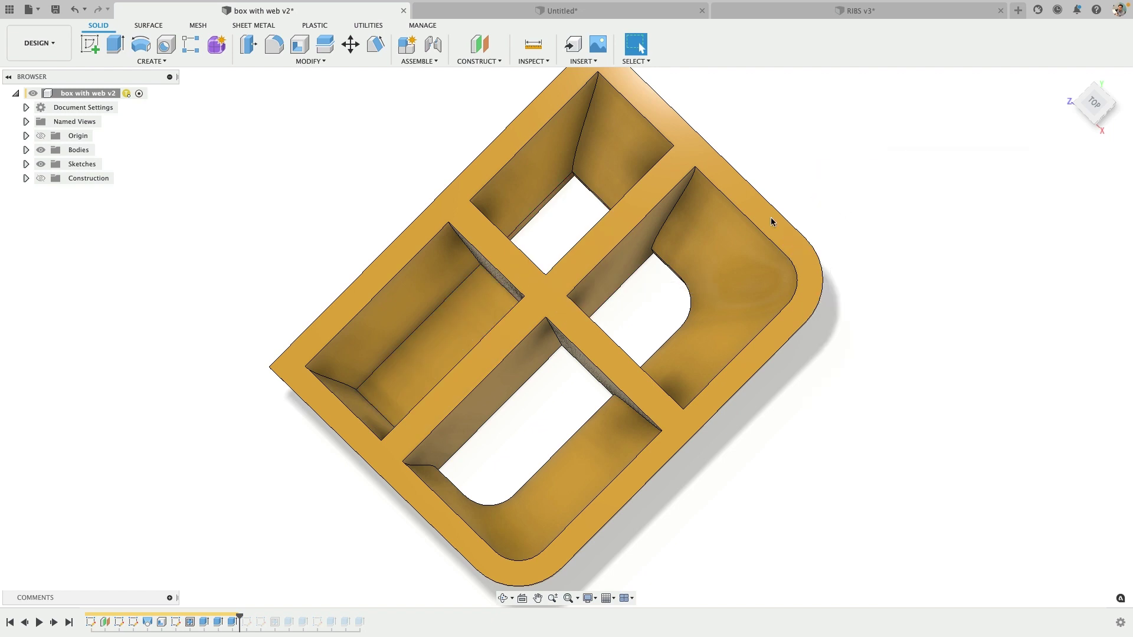
pyautogui.click(463, 328)
pyautogui.moveTo(466, 334); pyautogui.dragTo(502, 367)
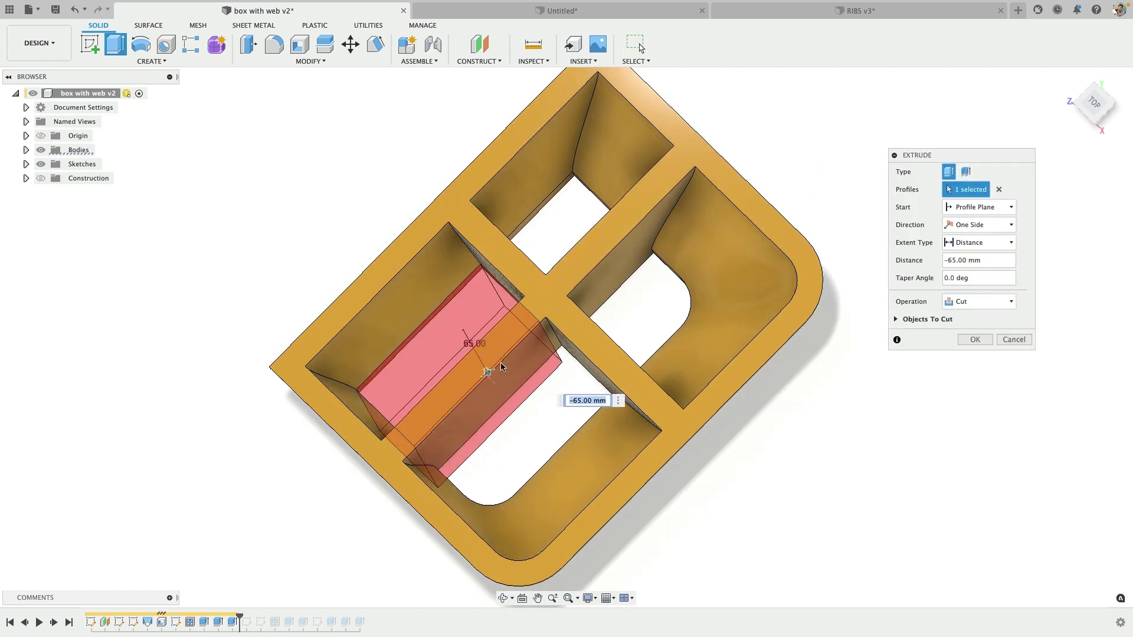
pyautogui.click(976, 244)
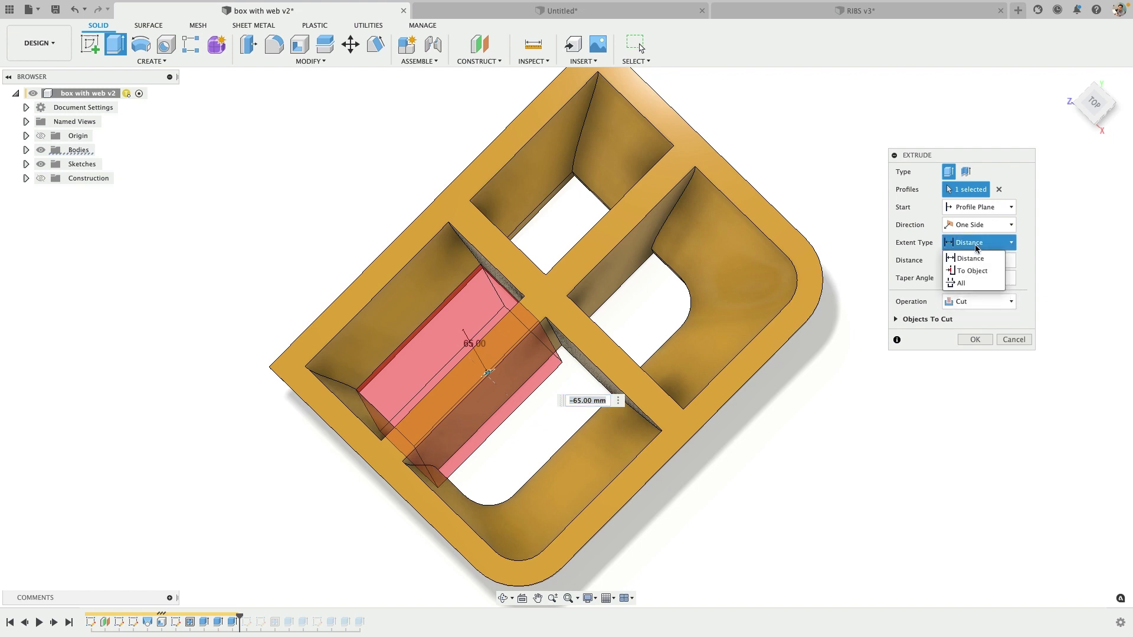
pyautogui.click(1028, 257)
pyautogui.click(975, 340)
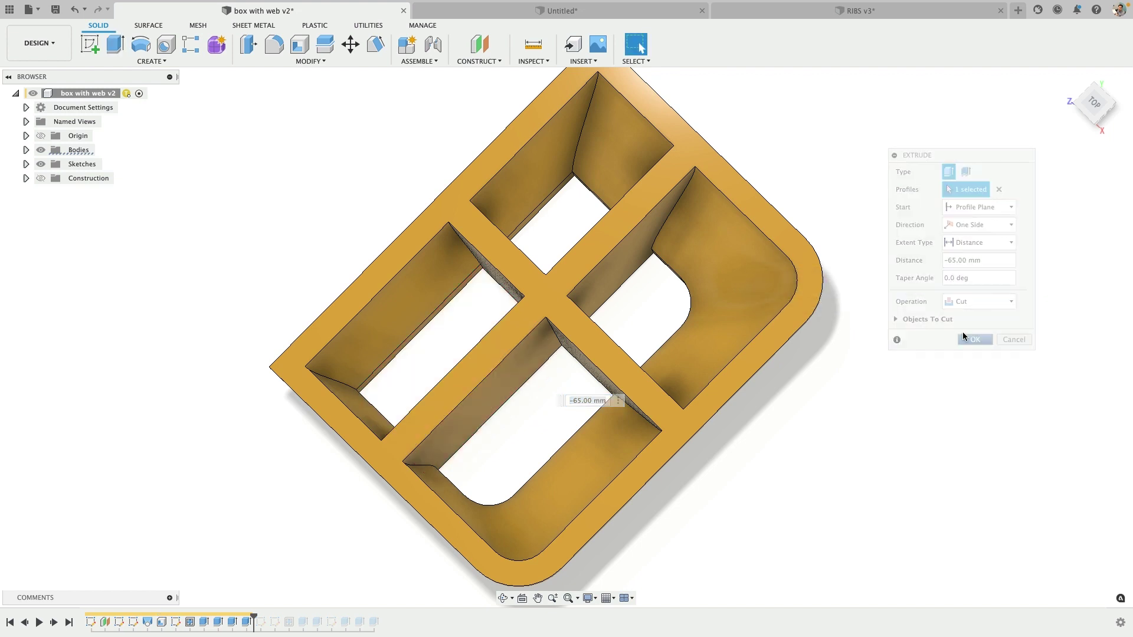
pyautogui.keyDown('shift'); pyautogui.moveTo(893, 303); pyautogui.dragTo(915, 281, button='middle'); pyautogui.keyUp('shift')
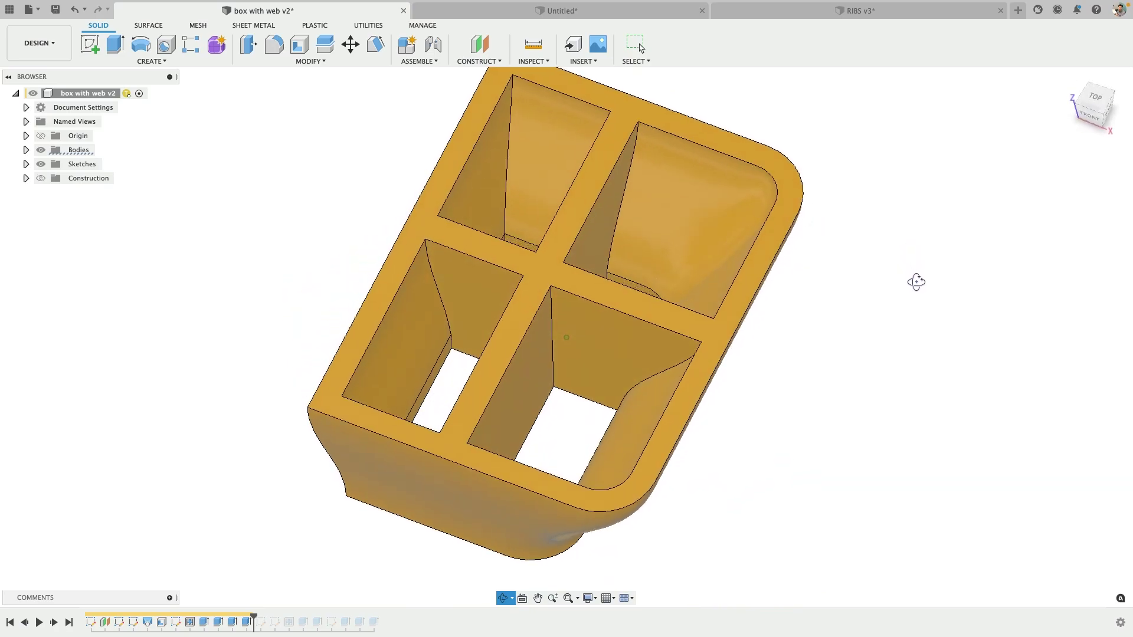